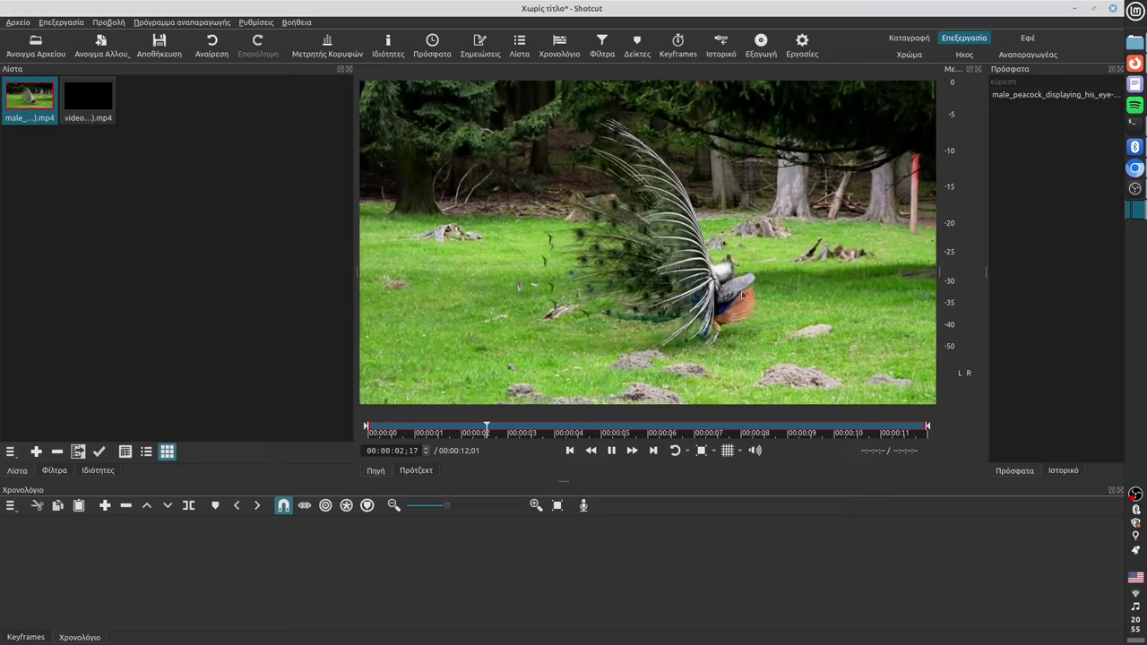
Preview the first few seconds of the tabby cat clip from the playlist
click(94, 101)
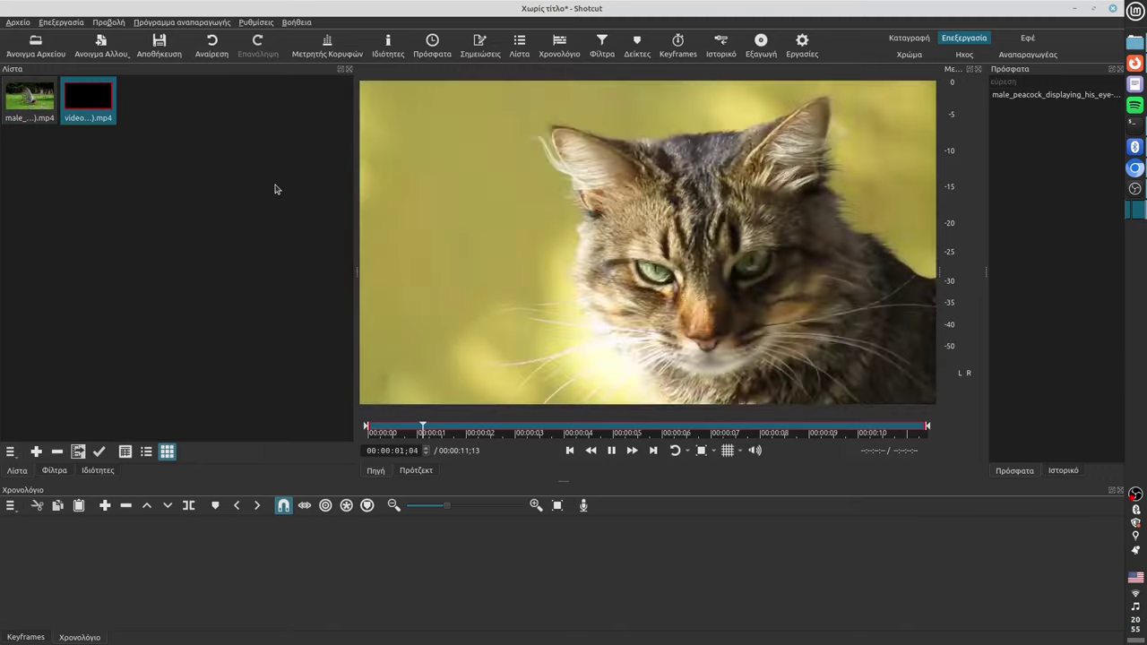
click(612, 451)
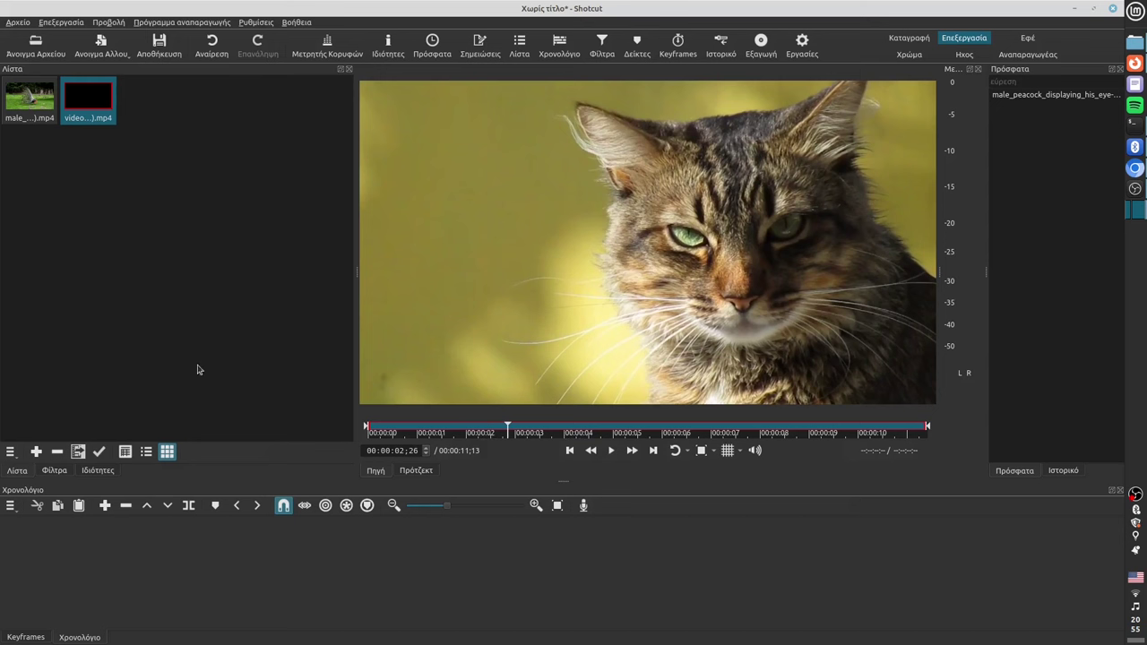
Place the peacock clip at the start of a new video track and play its opening seconds
click(26, 106)
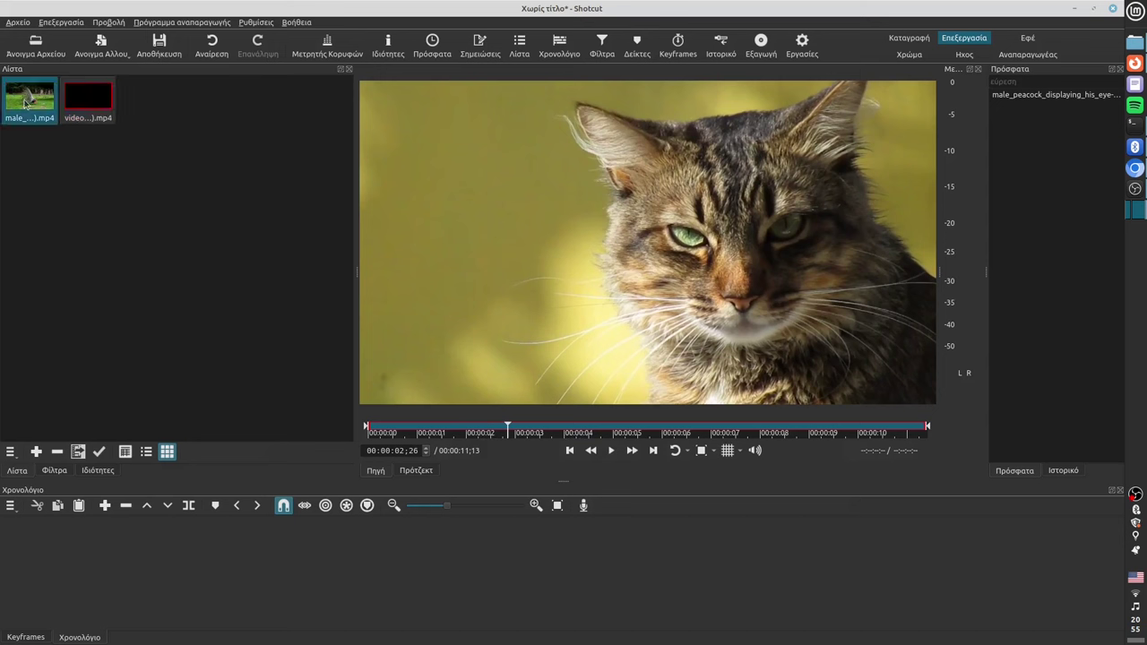
drag(26, 99, 156, 573)
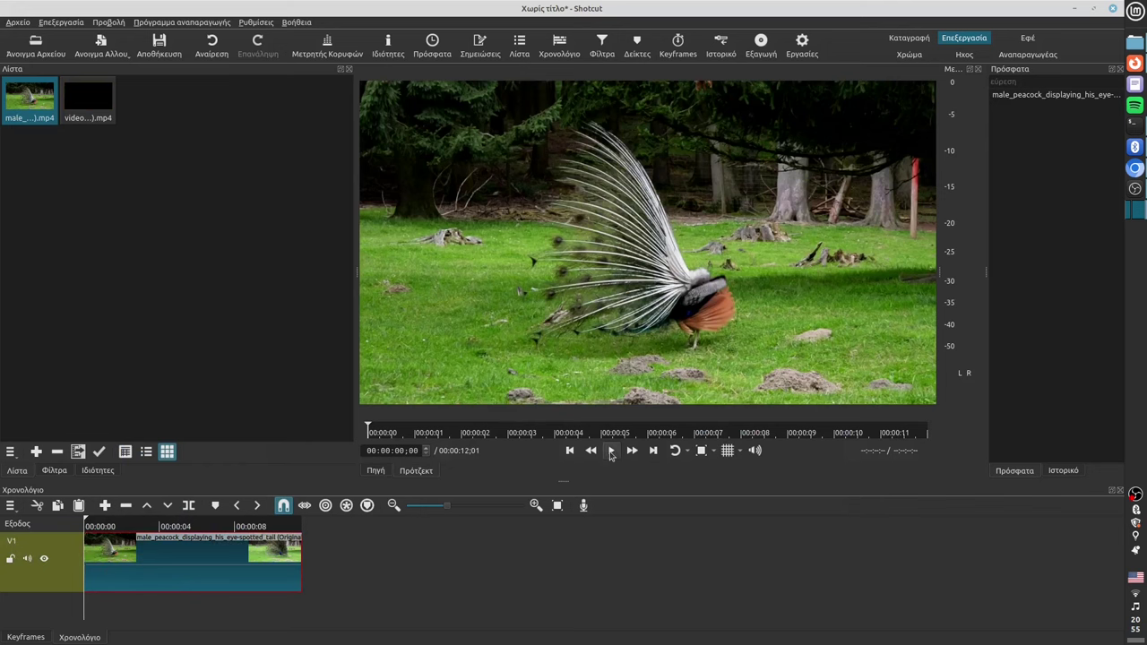
click(610, 453)
click(610, 451)
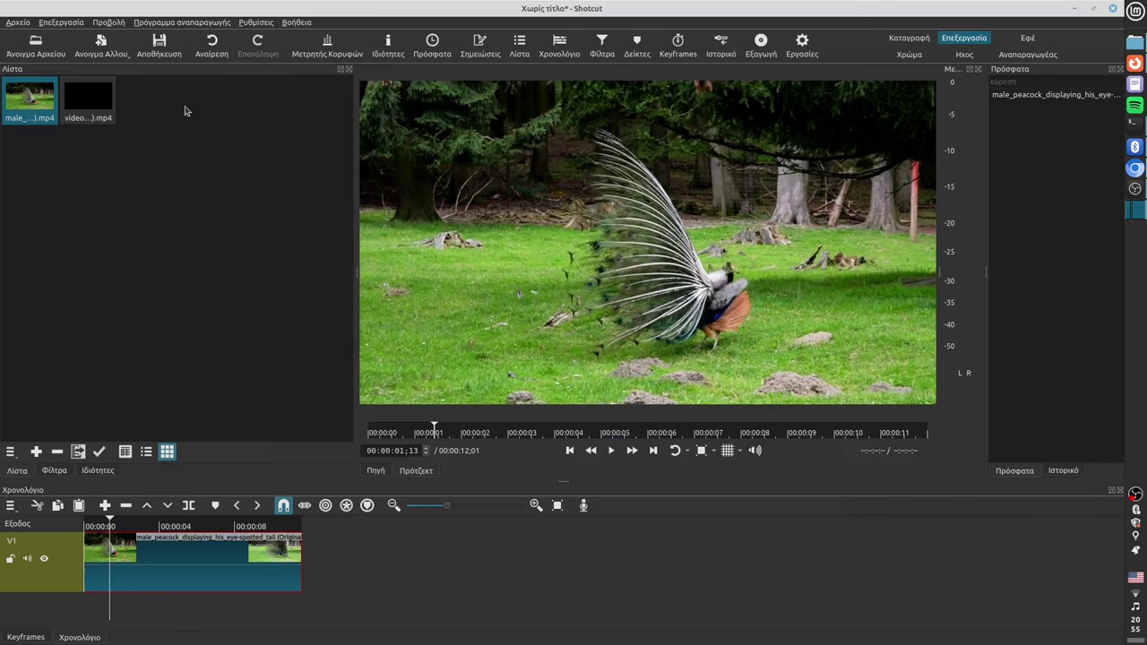
Add the tabby cat clip to track V1 and butt it against the end of the peacock clip
drag(89, 98, 375, 540)
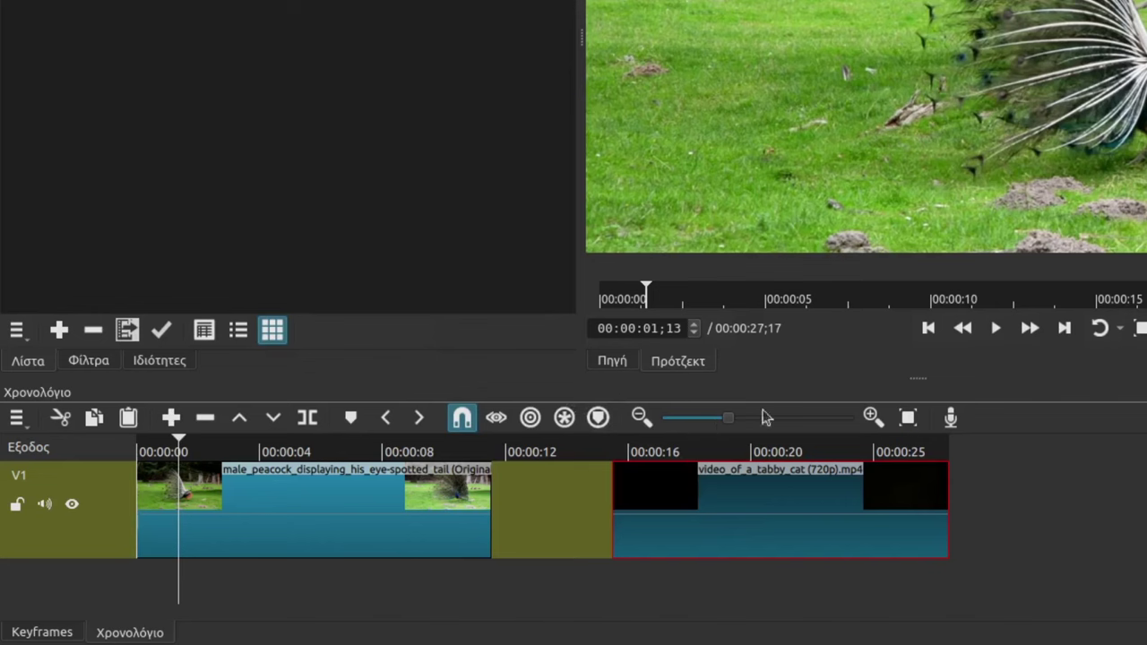
click(611, 450)
drag(794, 504, 637, 532)
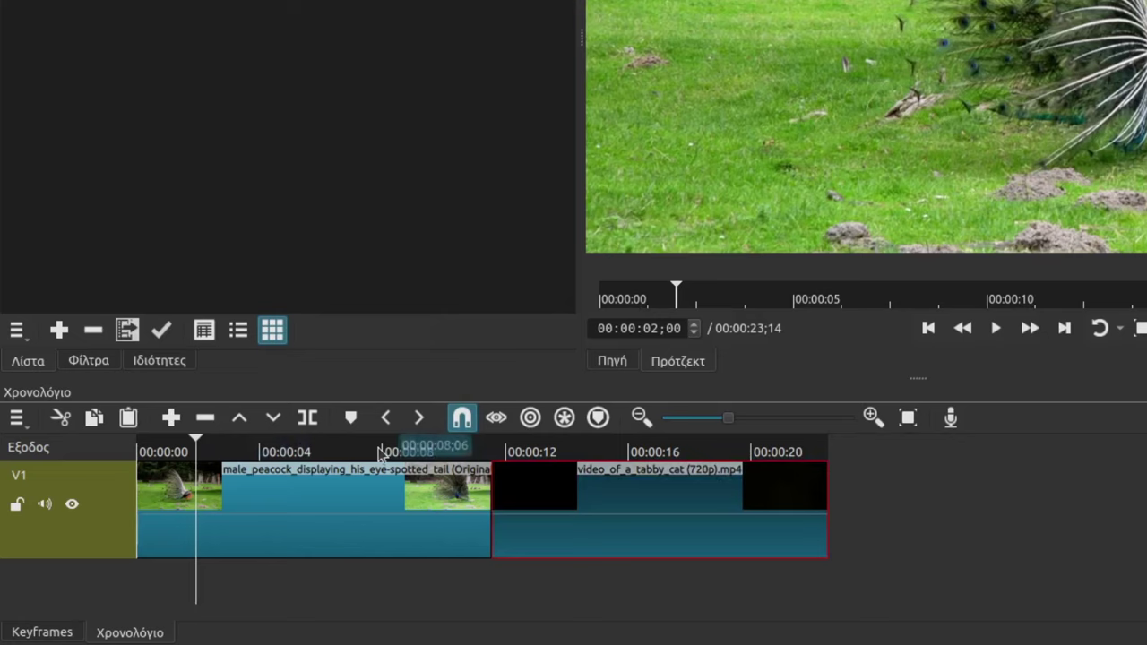
Scrub across both clips on the timeline and play part of the tabby cat section
click(437, 448)
click(550, 451)
drag(596, 452, 327, 449)
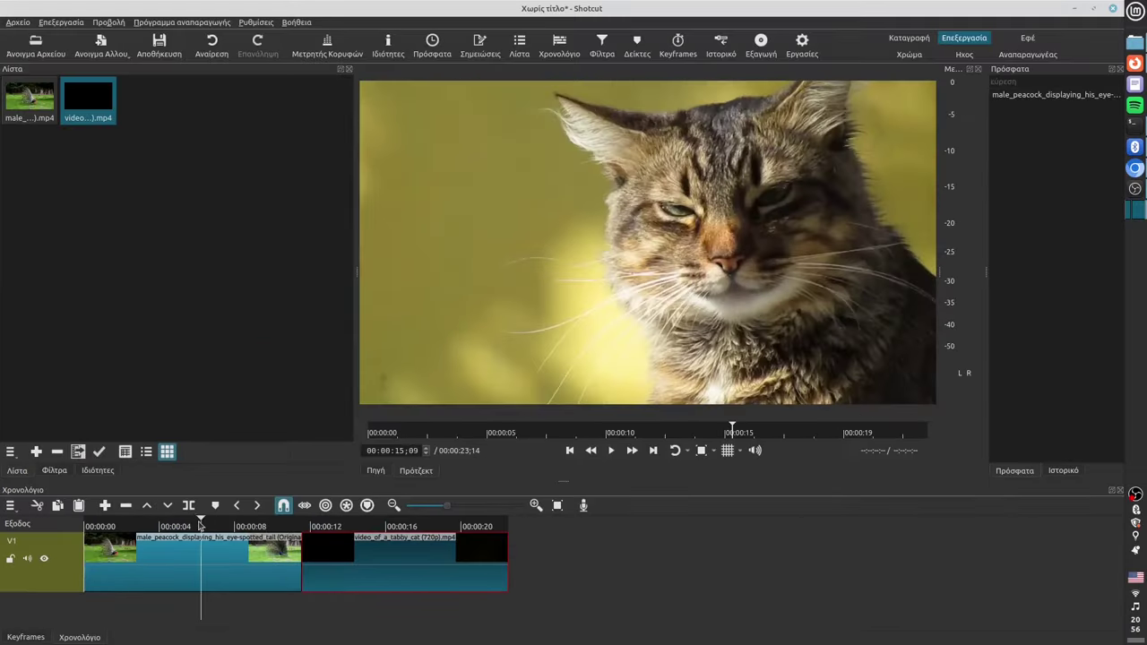
drag(200, 523, 372, 525)
click(611, 450)
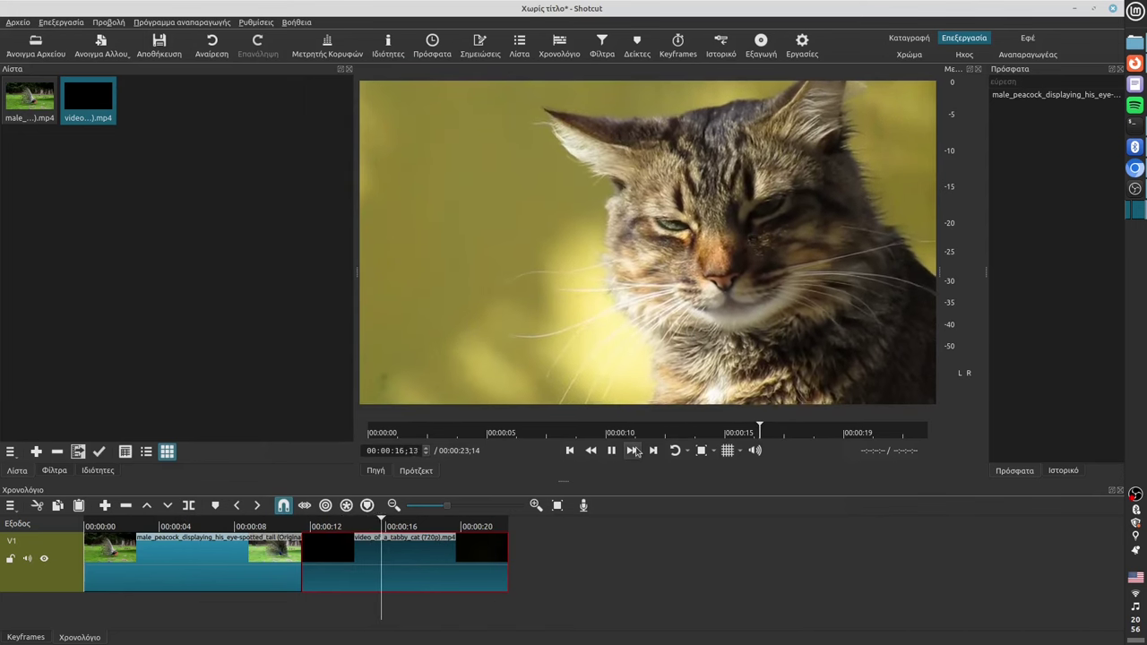
click(611, 451)
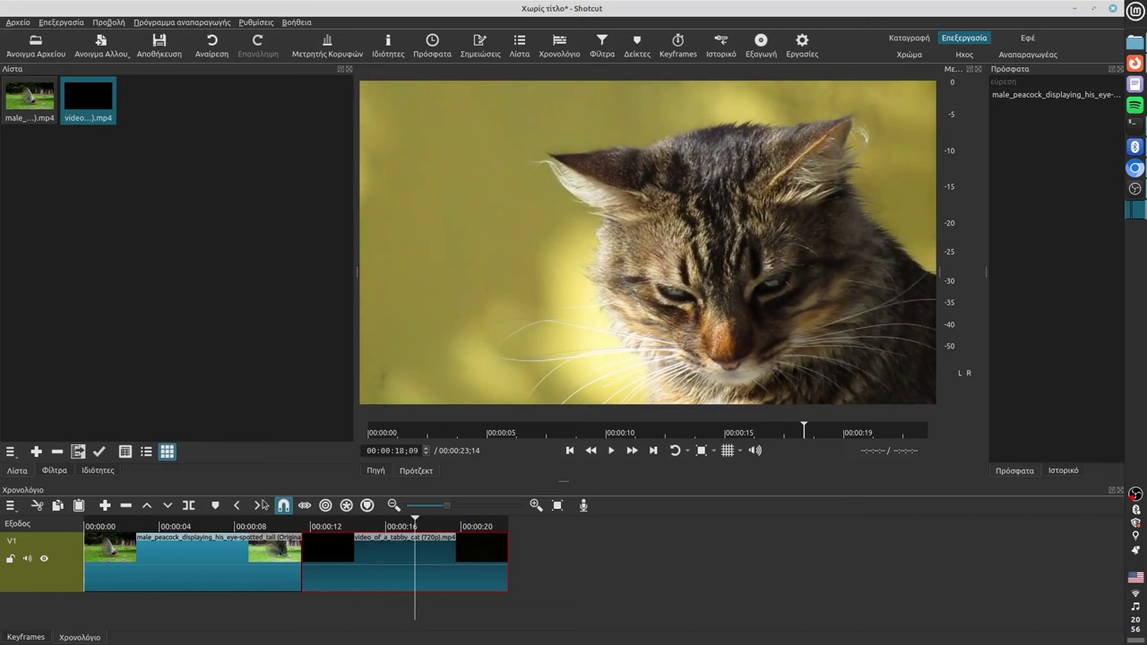
Split the peacock clip at 00:00:03;09
mouse_move(365, 568)
mouse_down()
mouse_move(411, 568)
mouse_move(374, 577)
mouse_up()
click(482, 511)
click(557, 506)
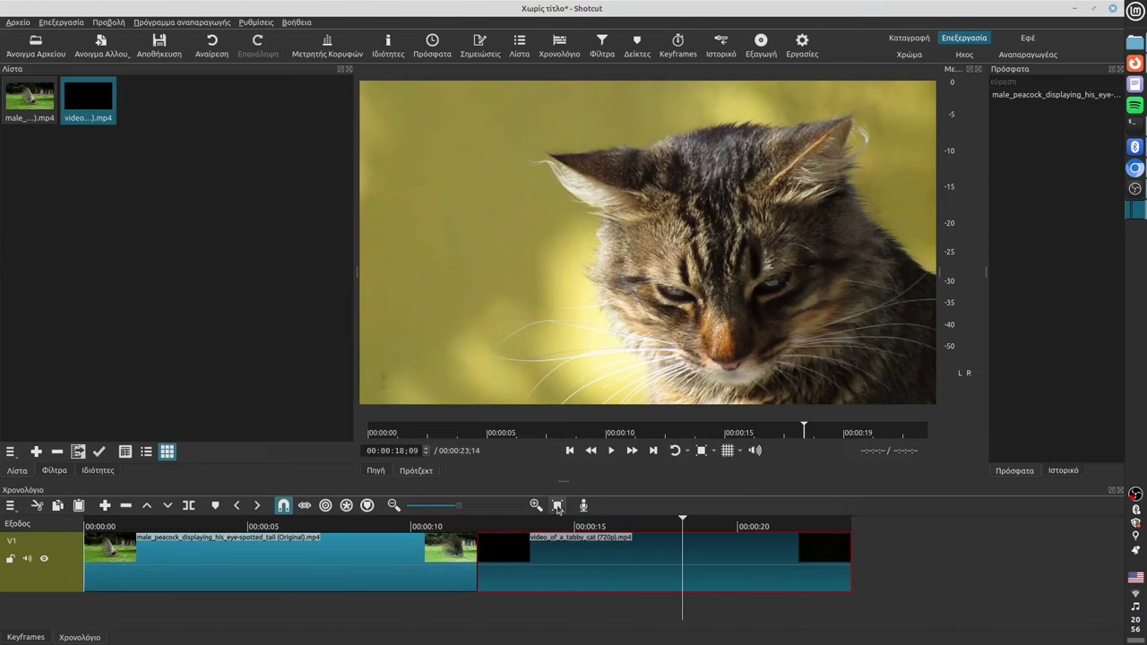
click(557, 506)
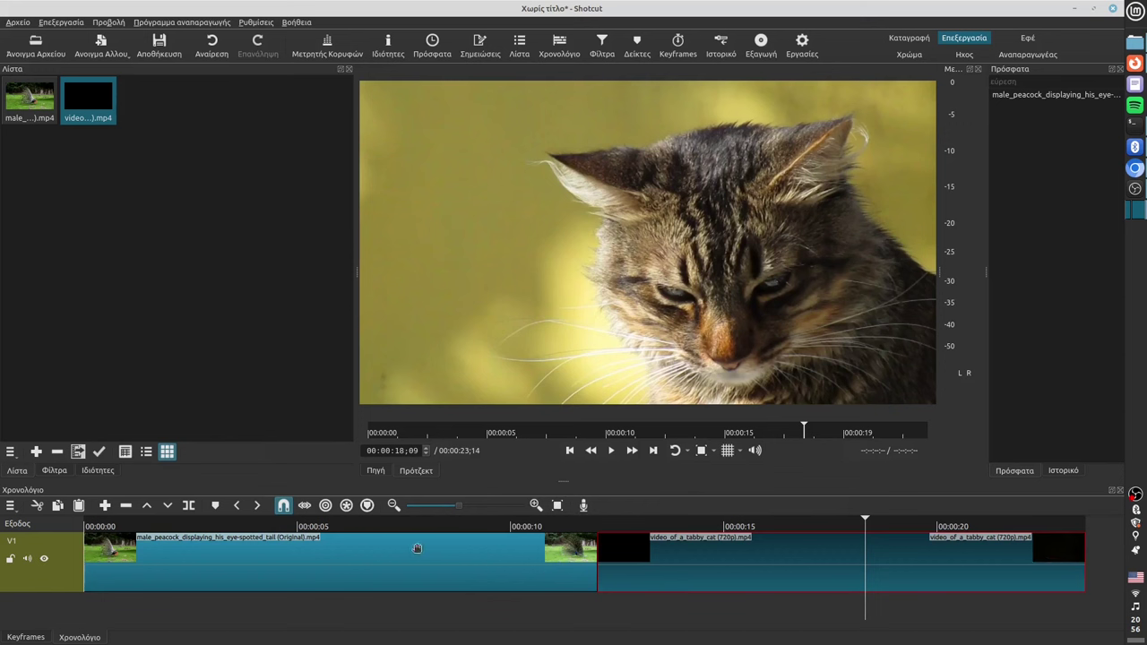
drag(864, 524, 226, 541)
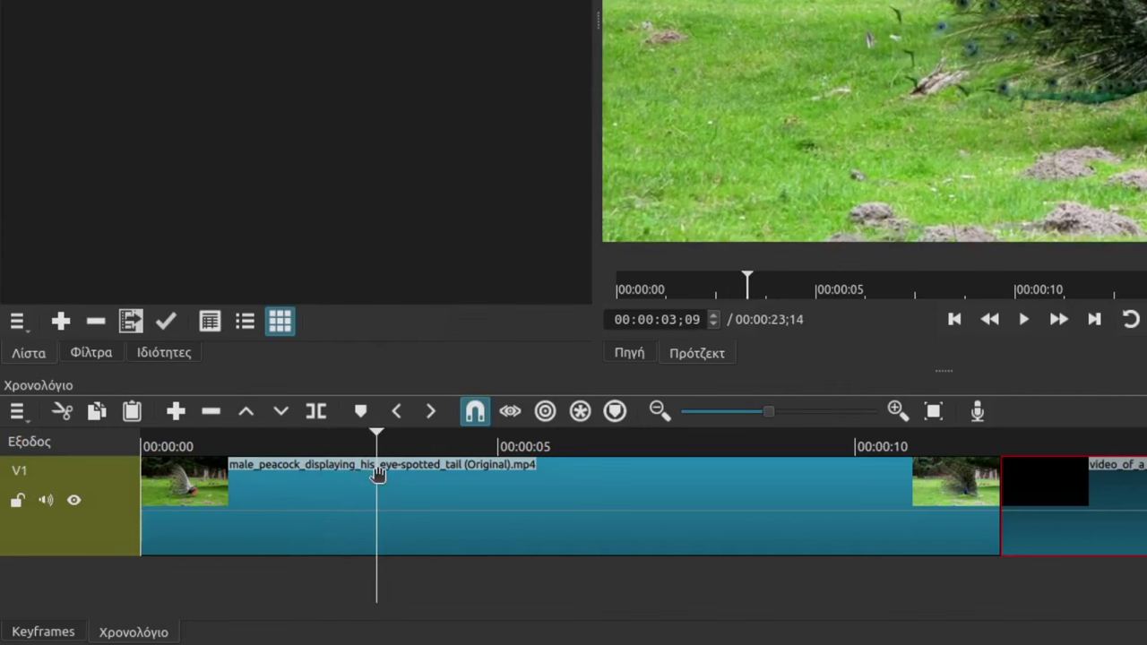
click(316, 411)
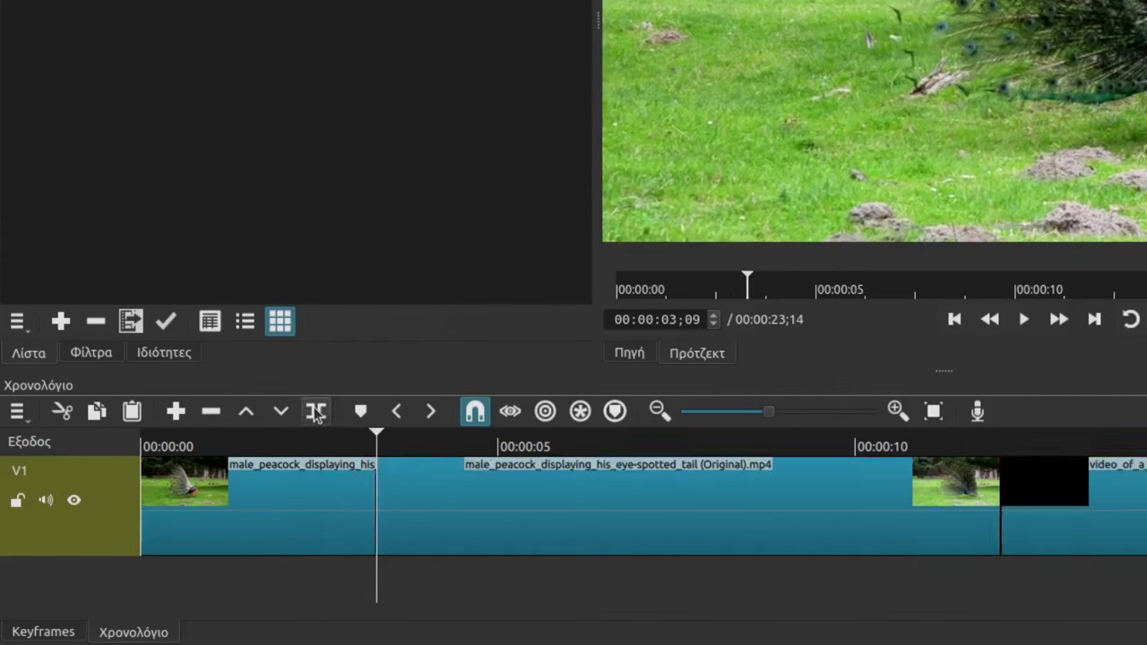
Lift the first peacock segment off the track and undo the removal
click(285, 500)
key(z)
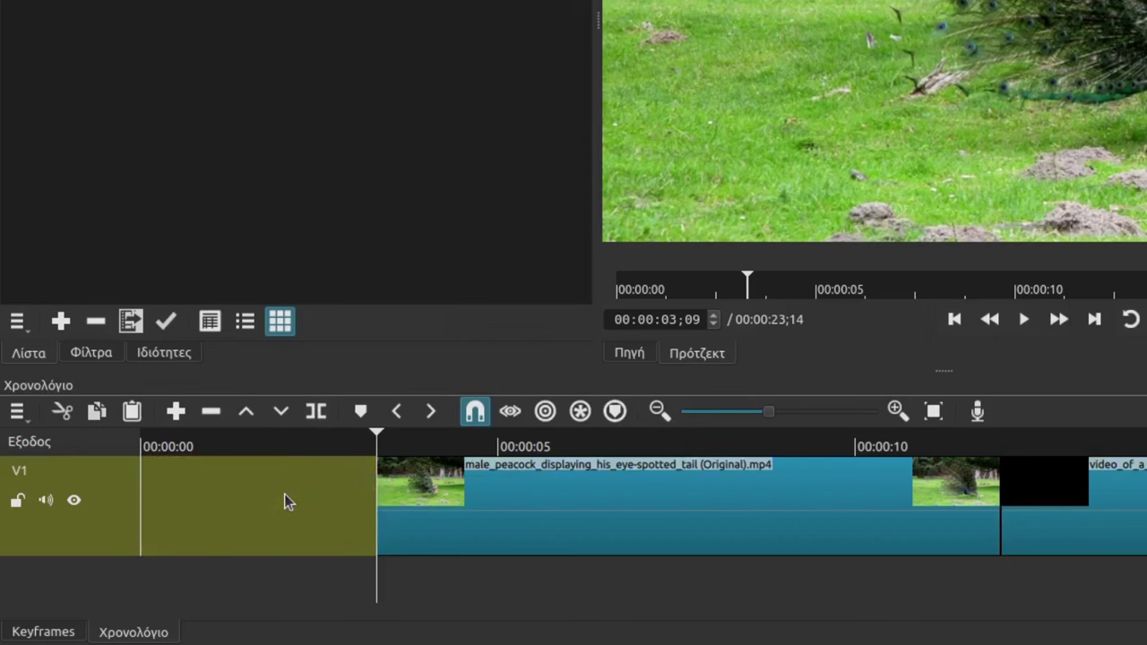
key(ctrl+z)
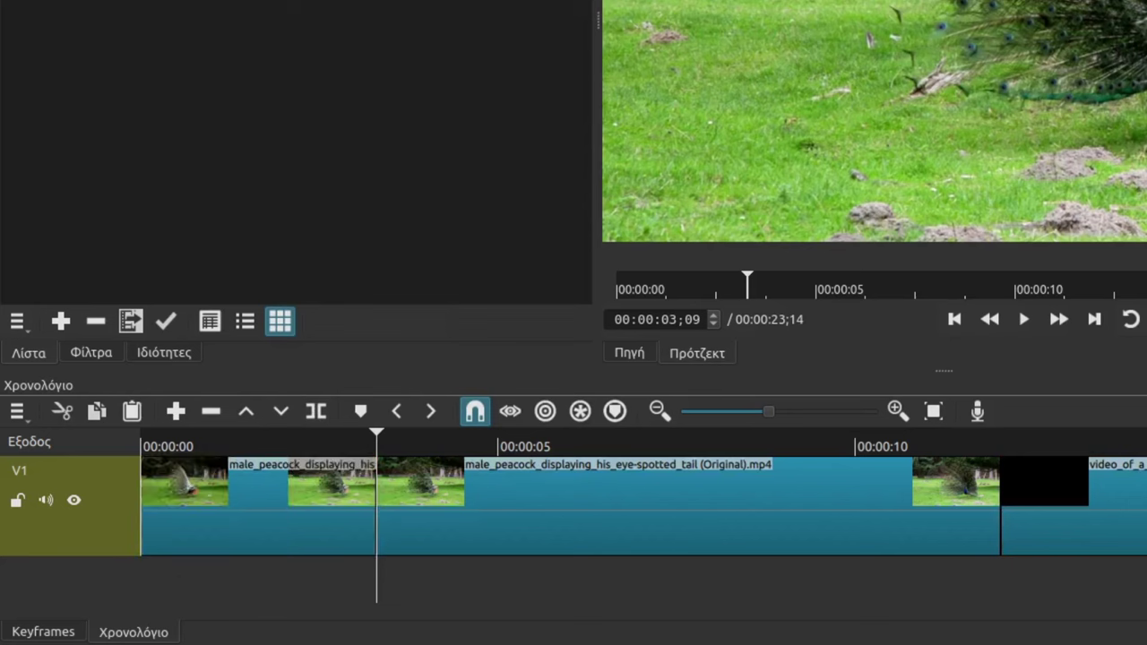
Lift the first peacock segment off the track and move the remaining peacock segment to the start of the timeline
click(224, 497)
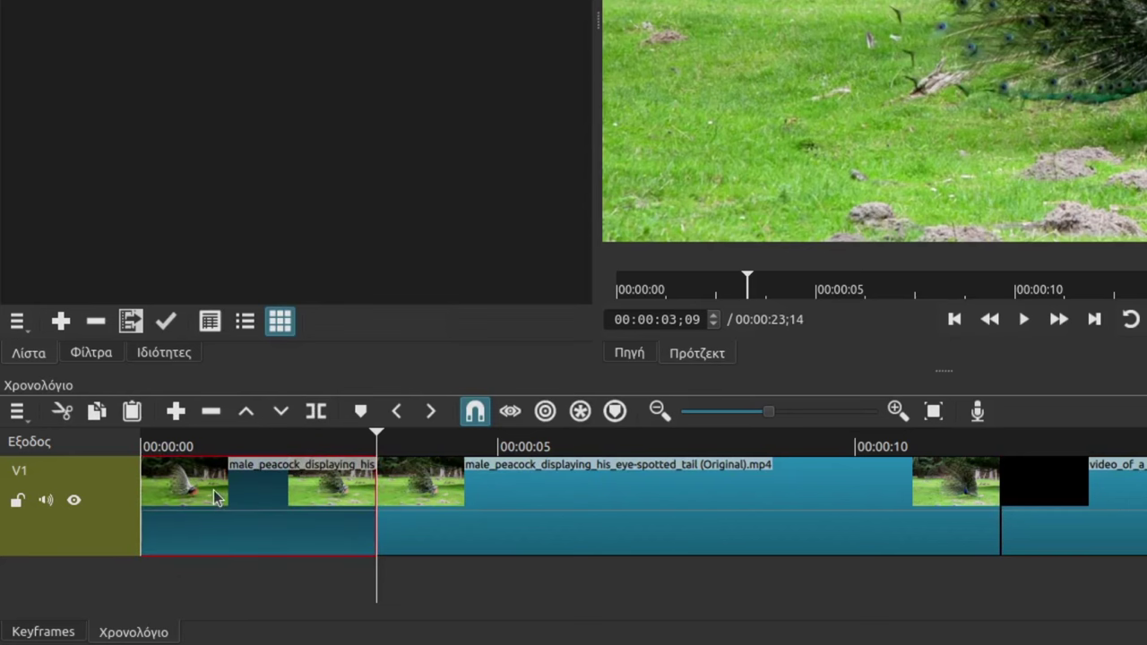
key(z)
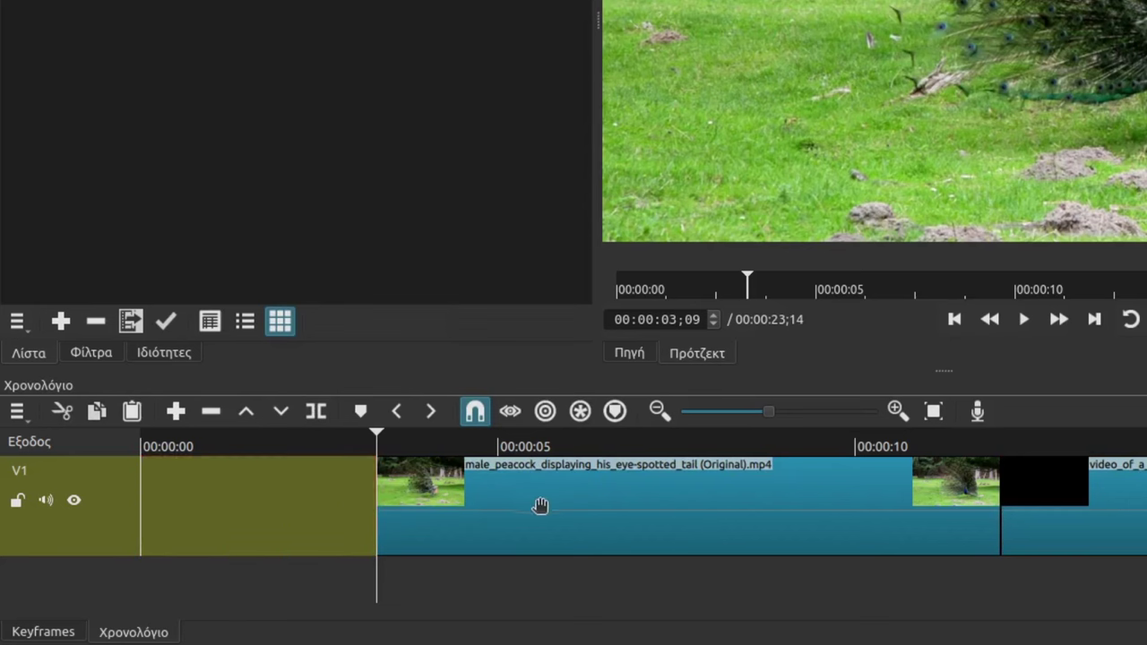
drag(454, 517, 194, 530)
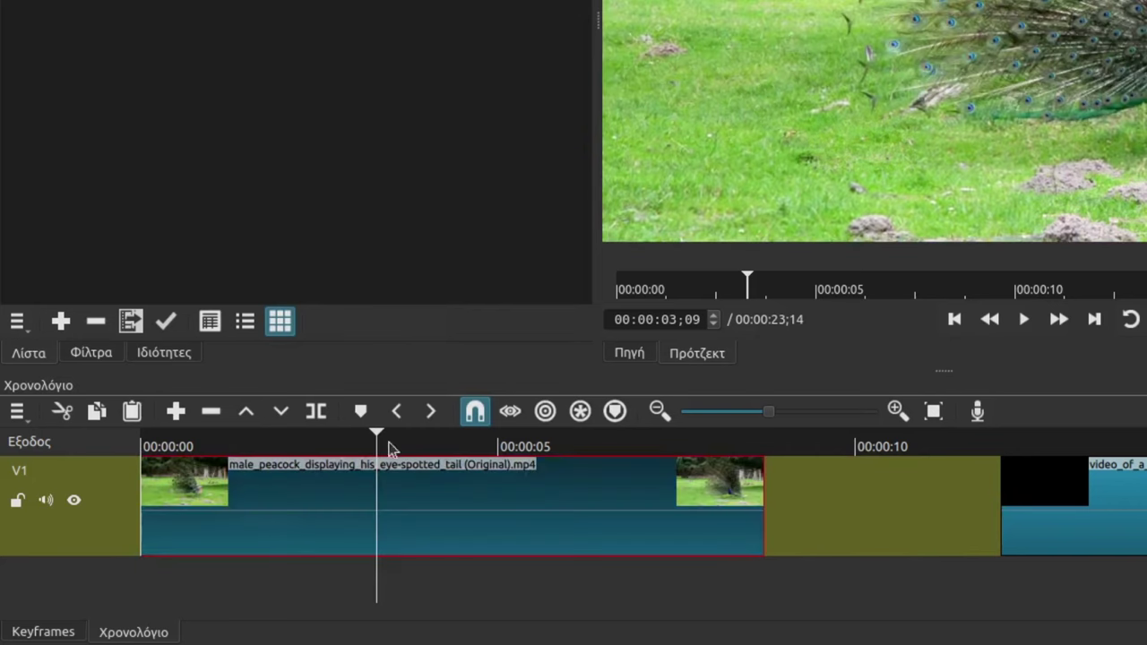
Split the peacock clip at 00:00:05;00 and ripple delete the part after the cut
drag(371, 439, 499, 476)
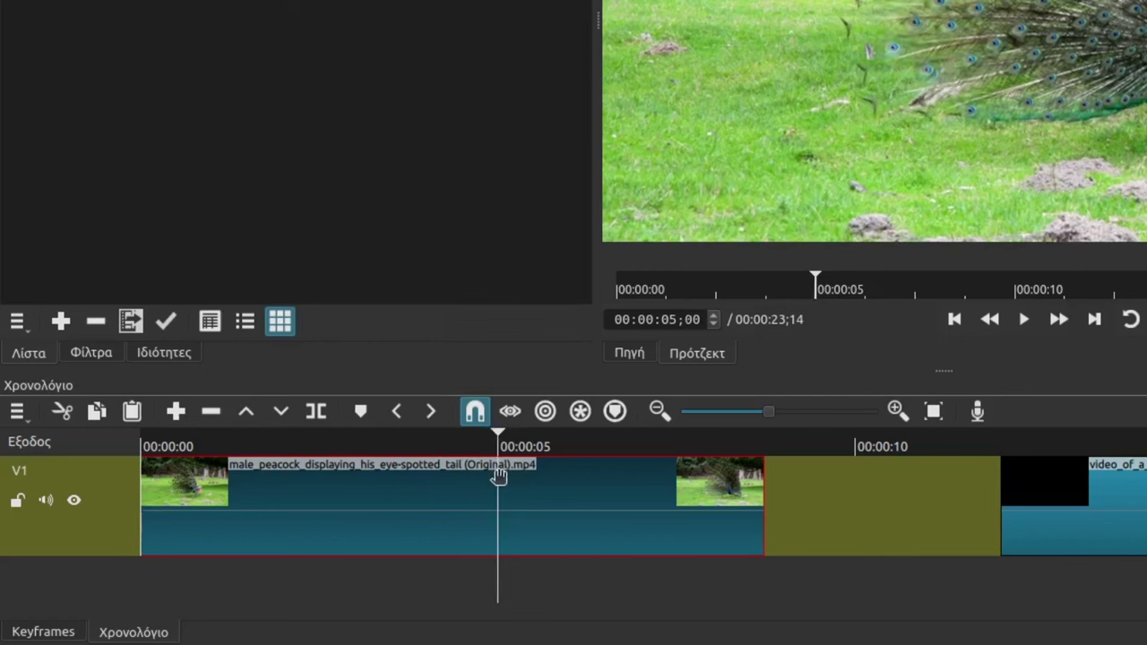
click(316, 411)
click(627, 520)
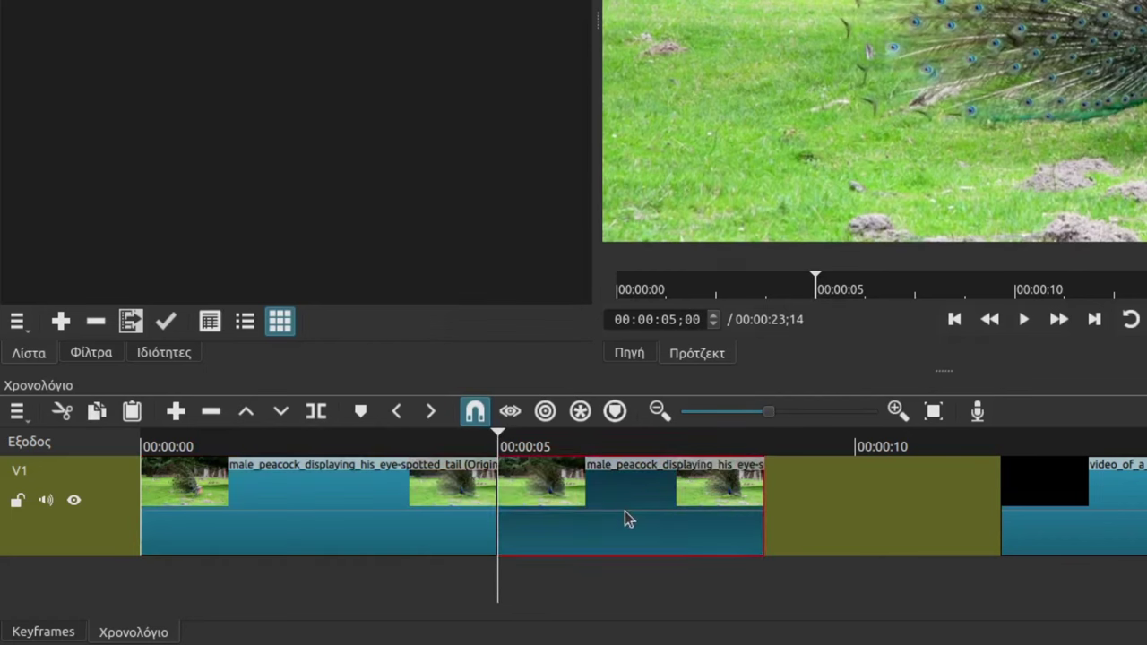
right_click(627, 520)
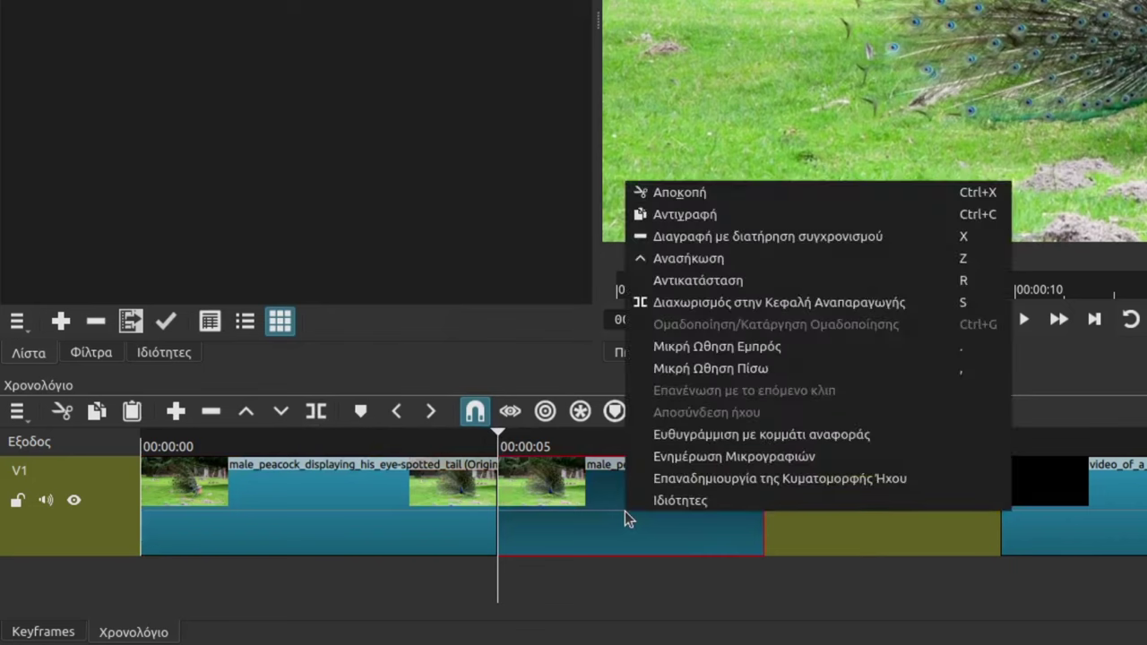
click(743, 236)
Close the gap on V1 by moving the tabby cat clip directly against the peacock clip at 00:00:05;00
click(745, 505)
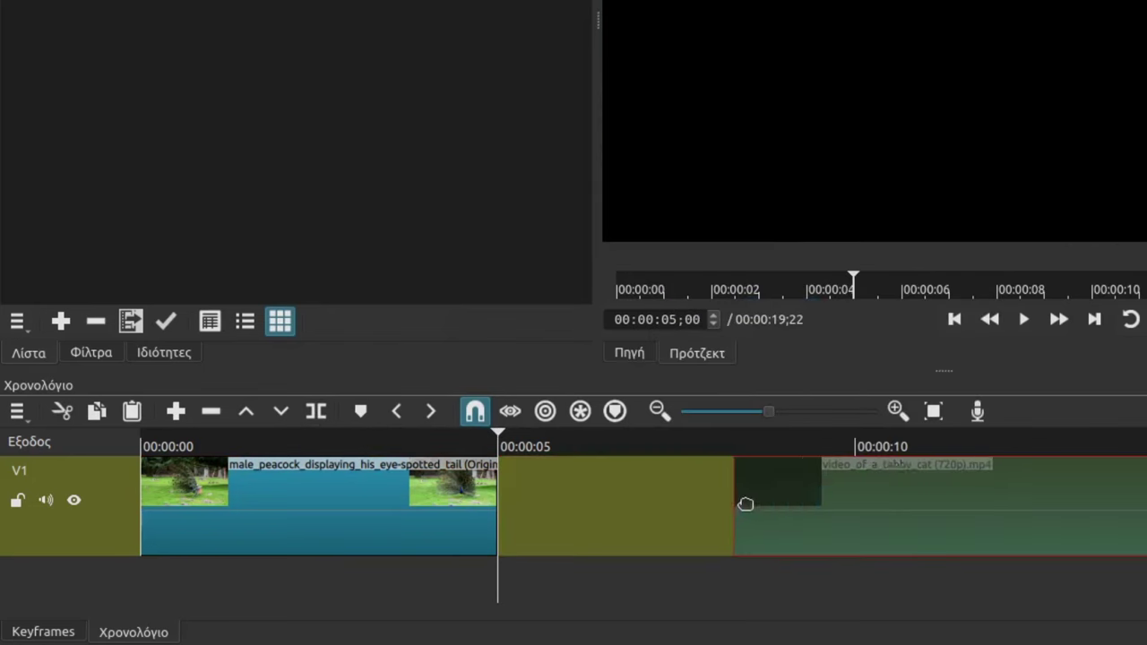
drag(744, 505, 685, 523)
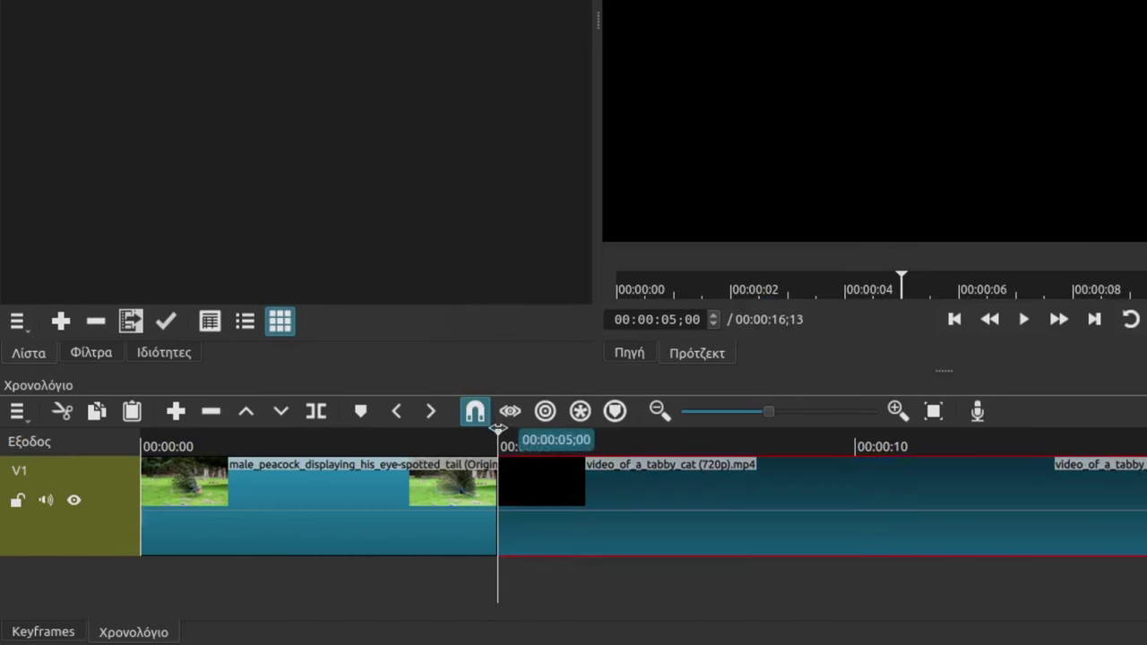
Split the tabby cat clip at 00:00:07;11 and ripple delete its part before the cut
click(613, 441)
click(668, 442)
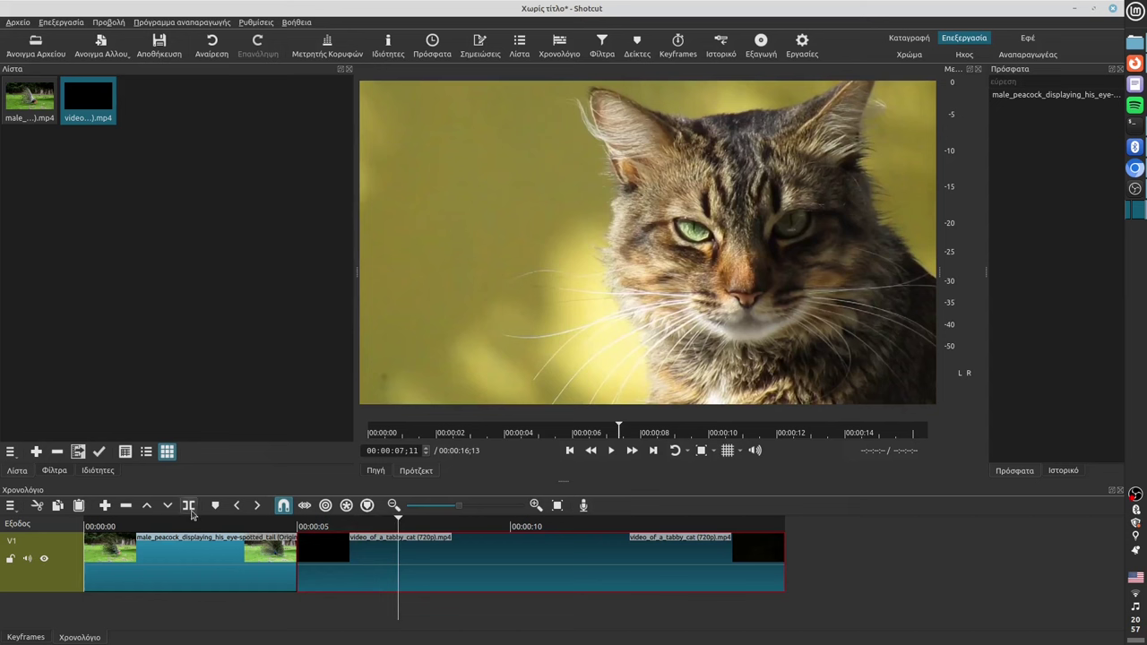
click(189, 507)
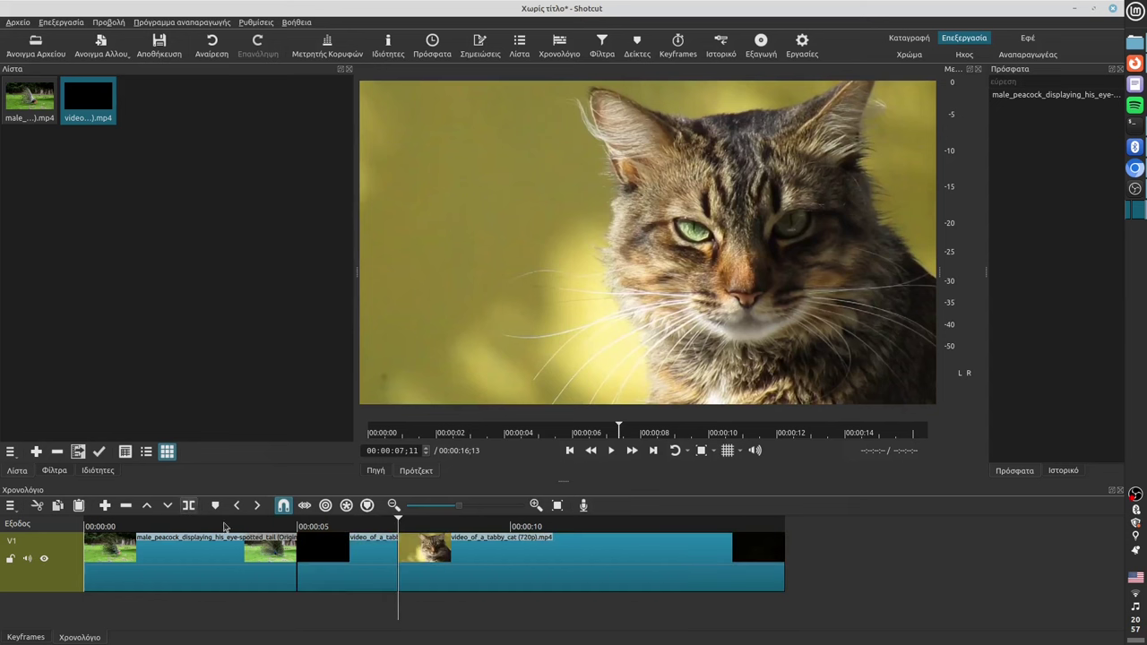
click(365, 582)
right_click(365, 581)
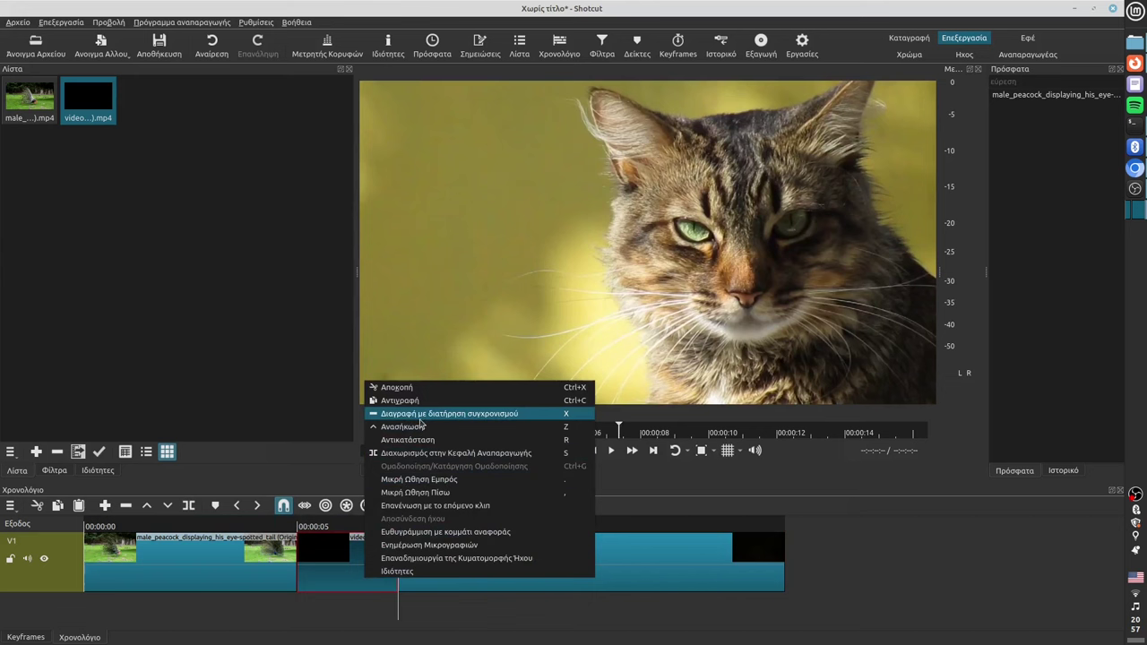
click(420, 415)
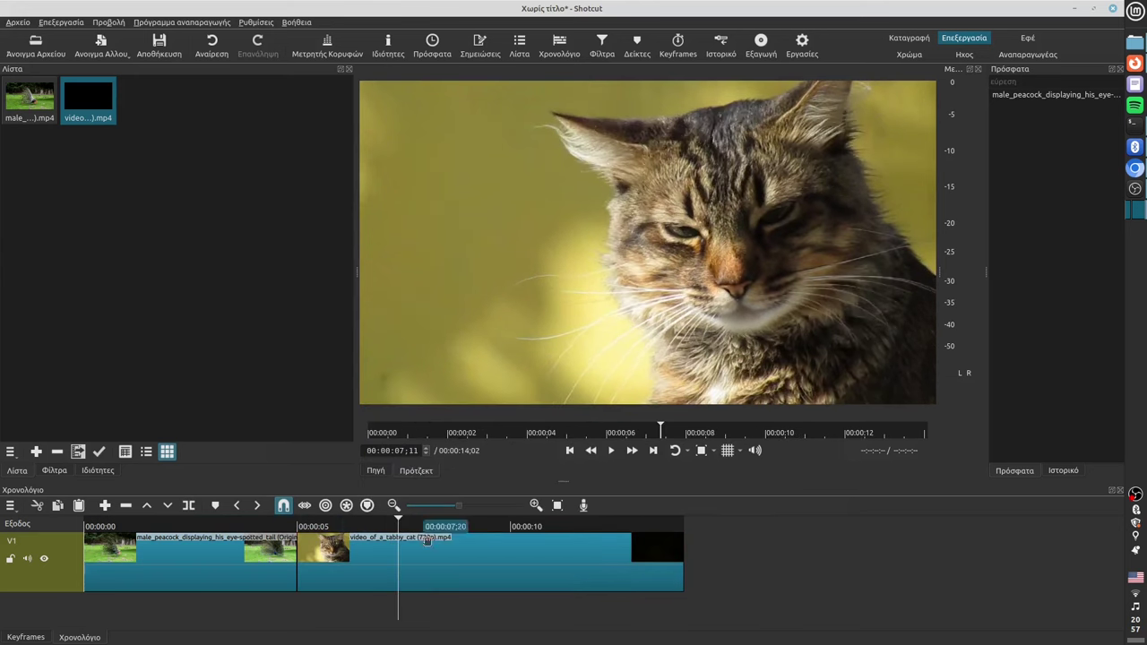
Split the tabby cat clip at 00:00:11;00 and ripple delete the part after the cut
drag(428, 548, 433, 578)
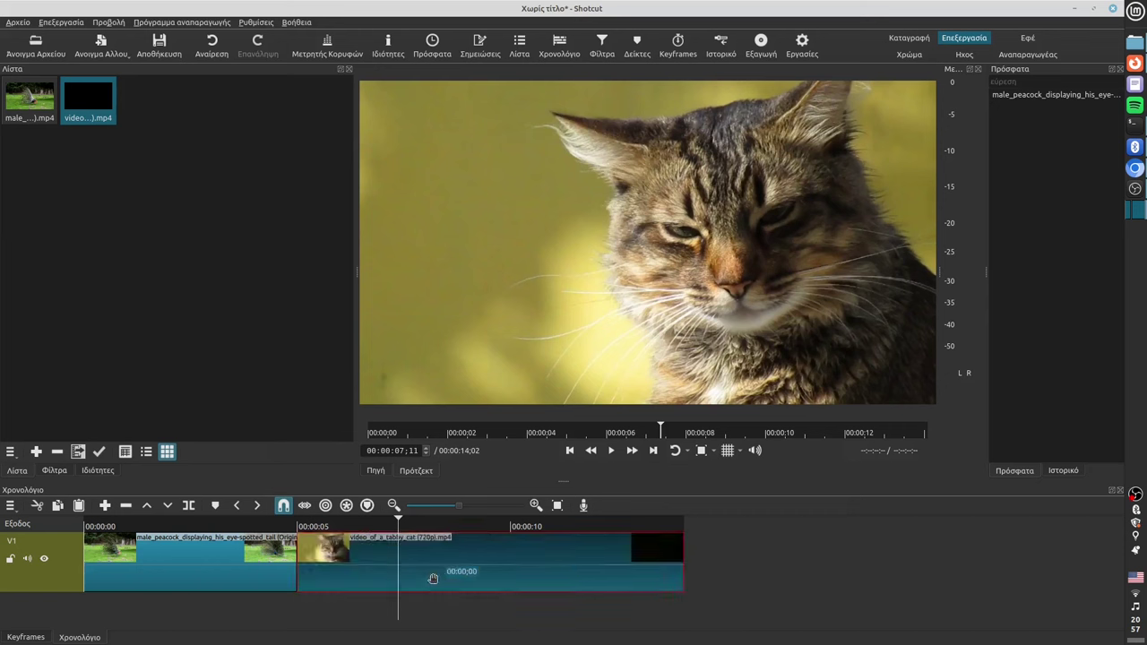
drag(398, 526, 555, 528)
click(188, 505)
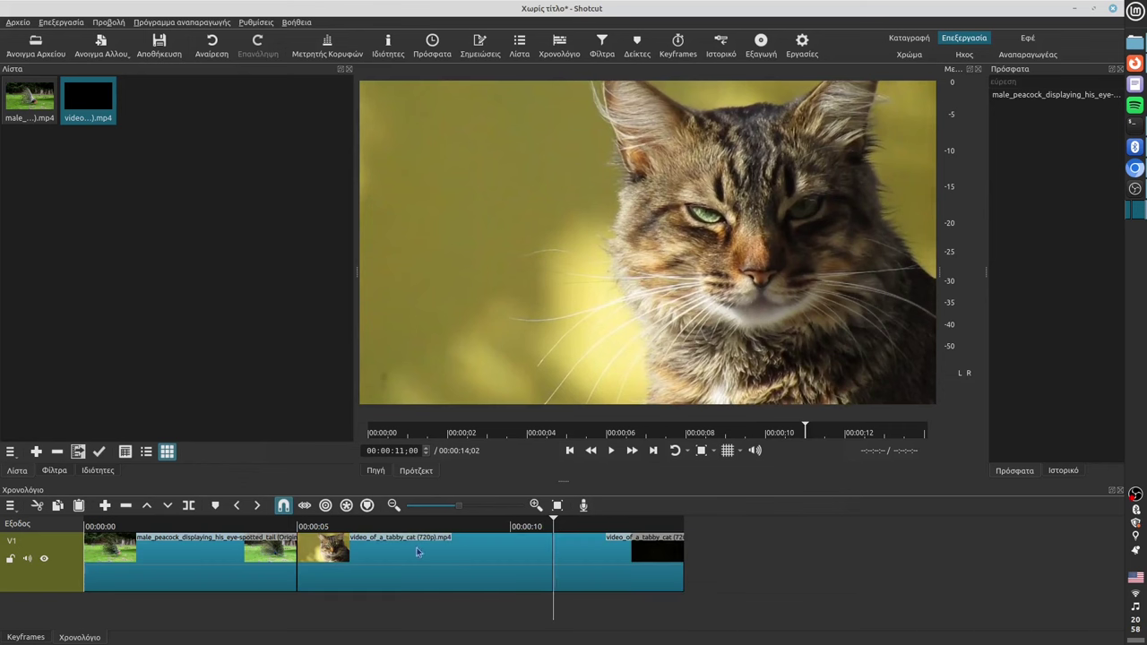
right_click(616, 565)
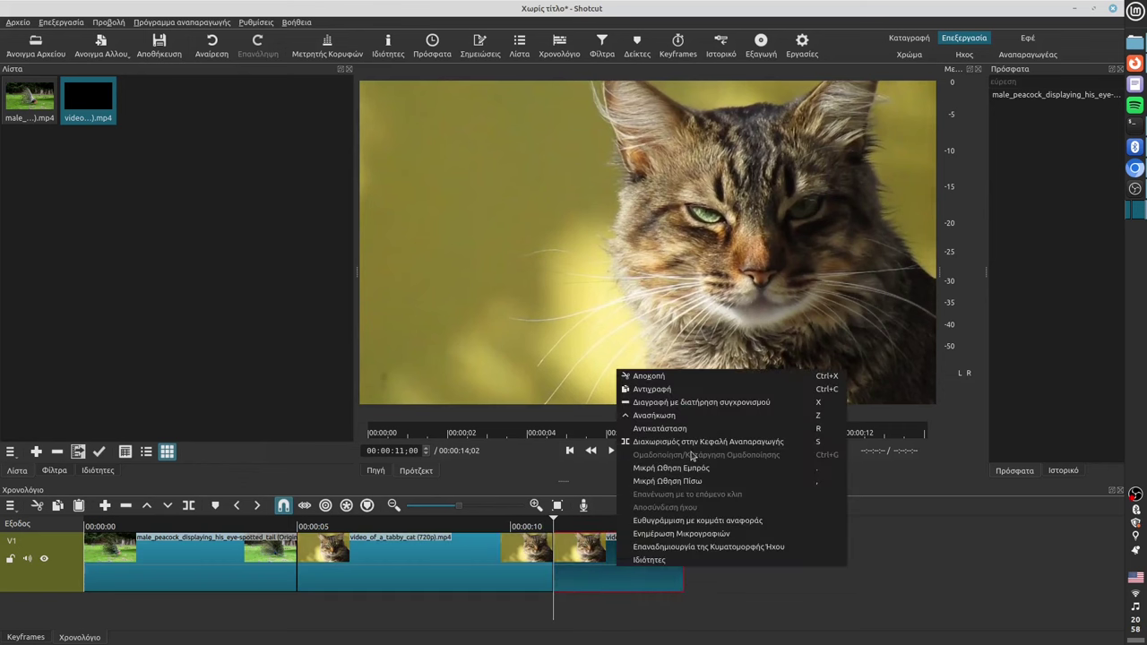
click(690, 403)
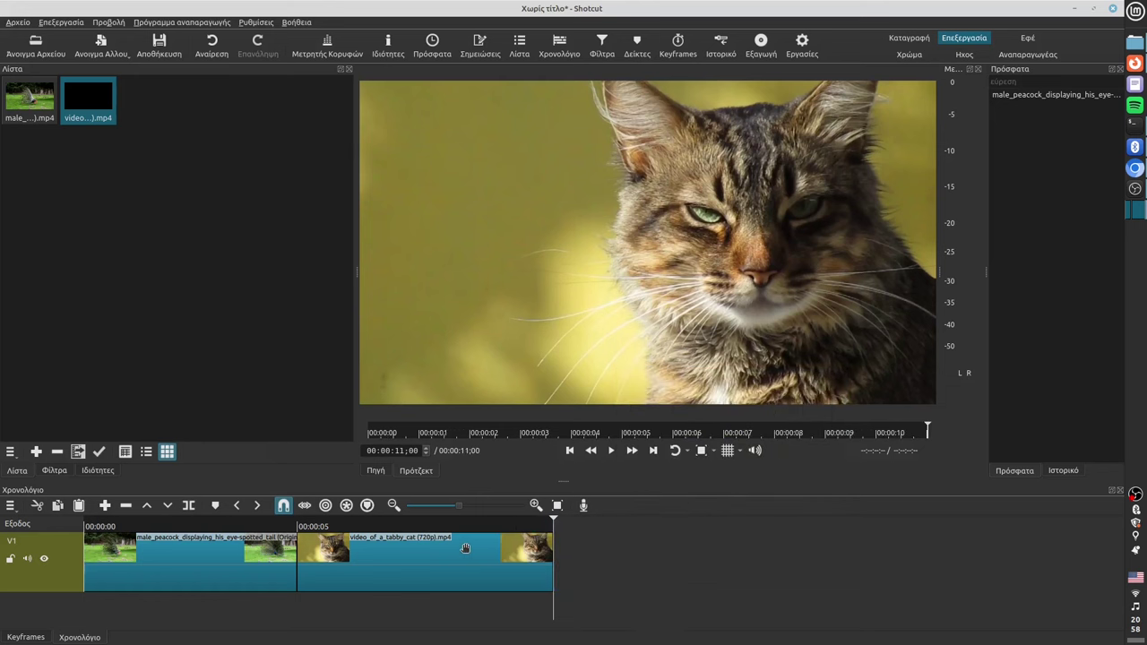
Fit the whole project in the timeline and select the tabby cat clip
click(704, 450)
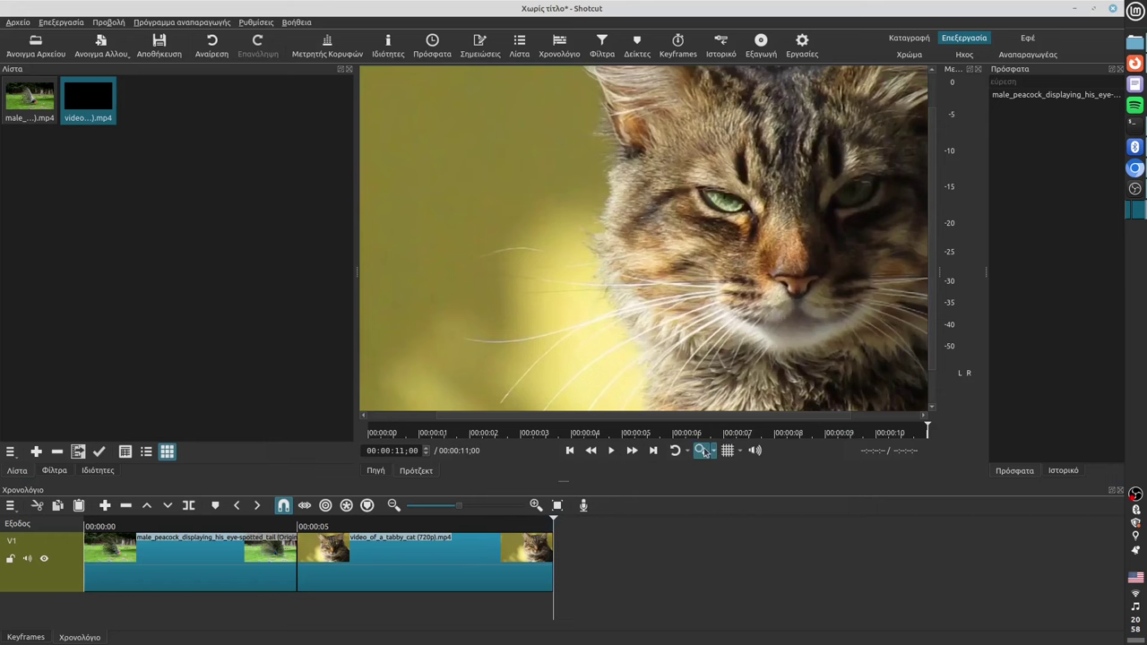
click(704, 451)
click(554, 506)
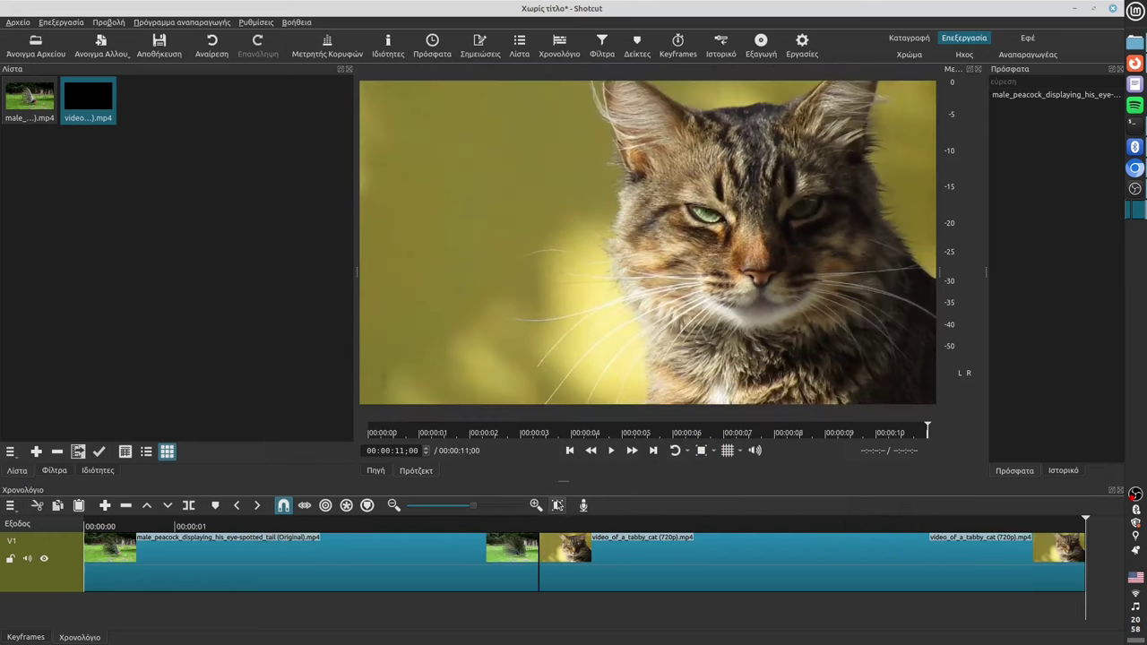
click(762, 563)
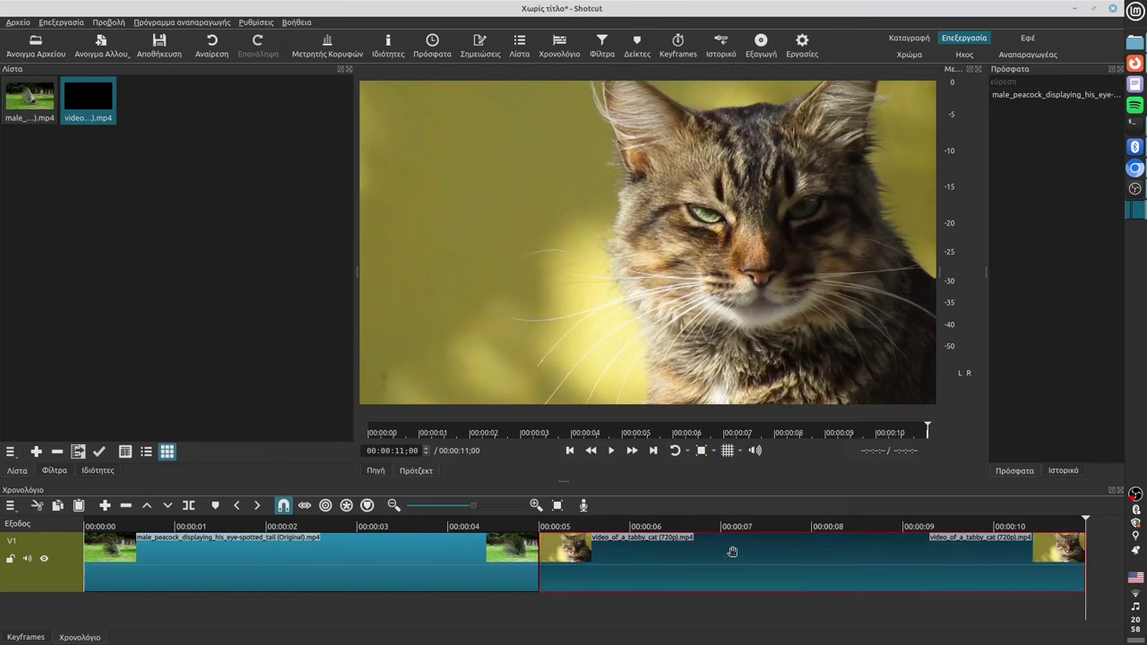
Overlap the tabby cat clip onto the peacock clip's end to create a 22-frame transition, and play it from about 00:00:03;19
drag(732, 551, 661, 551)
click(416, 525)
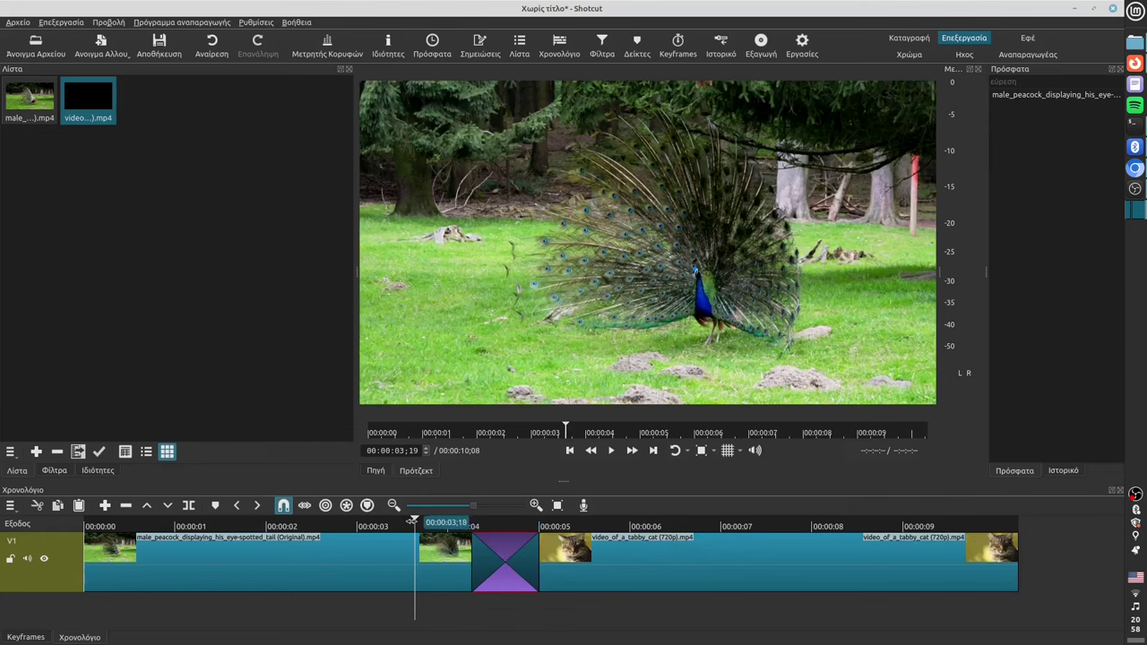
click(611, 454)
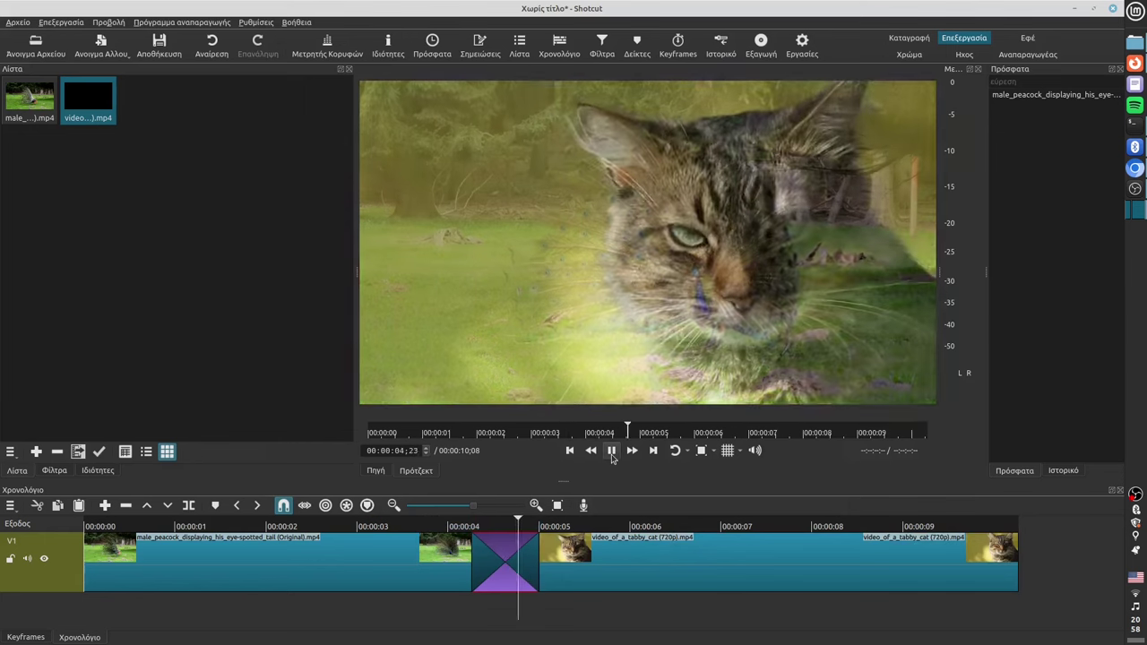
key(space)
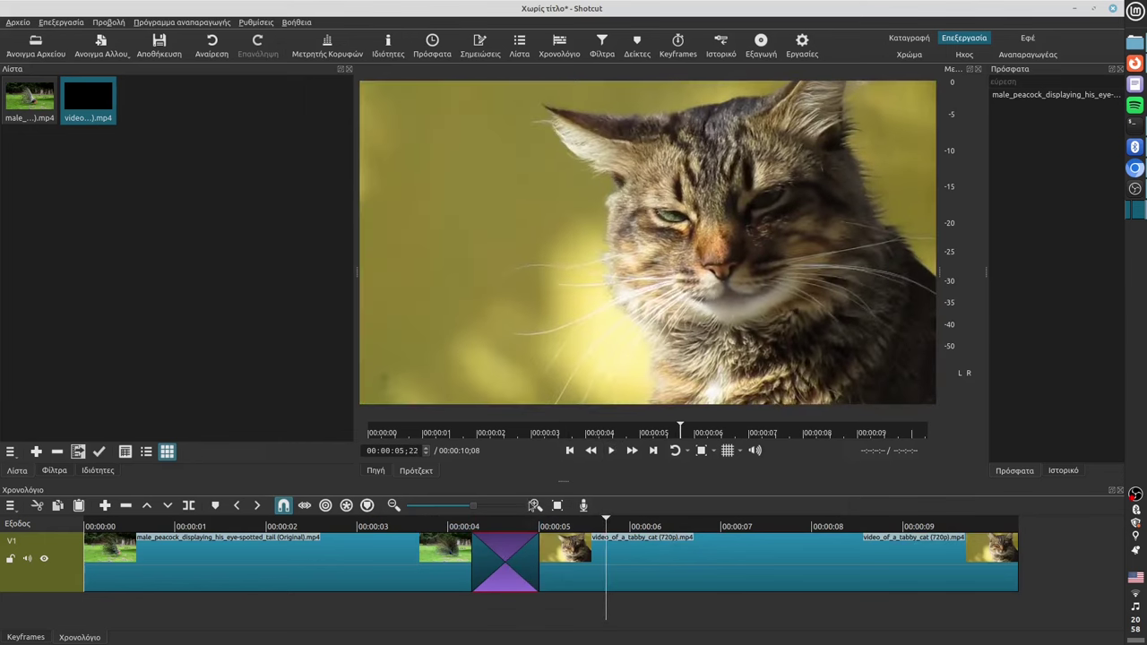
Replay the transition between the peacock and tabby cat clips, starting just before the overlap
click(507, 568)
click(422, 527)
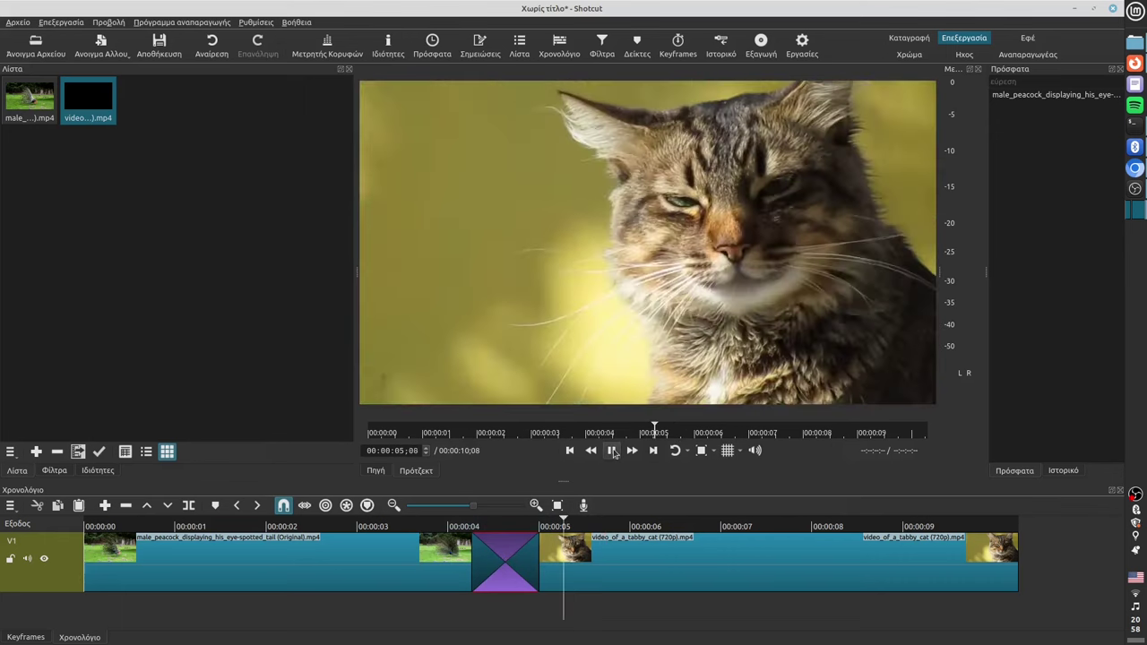
key(space)
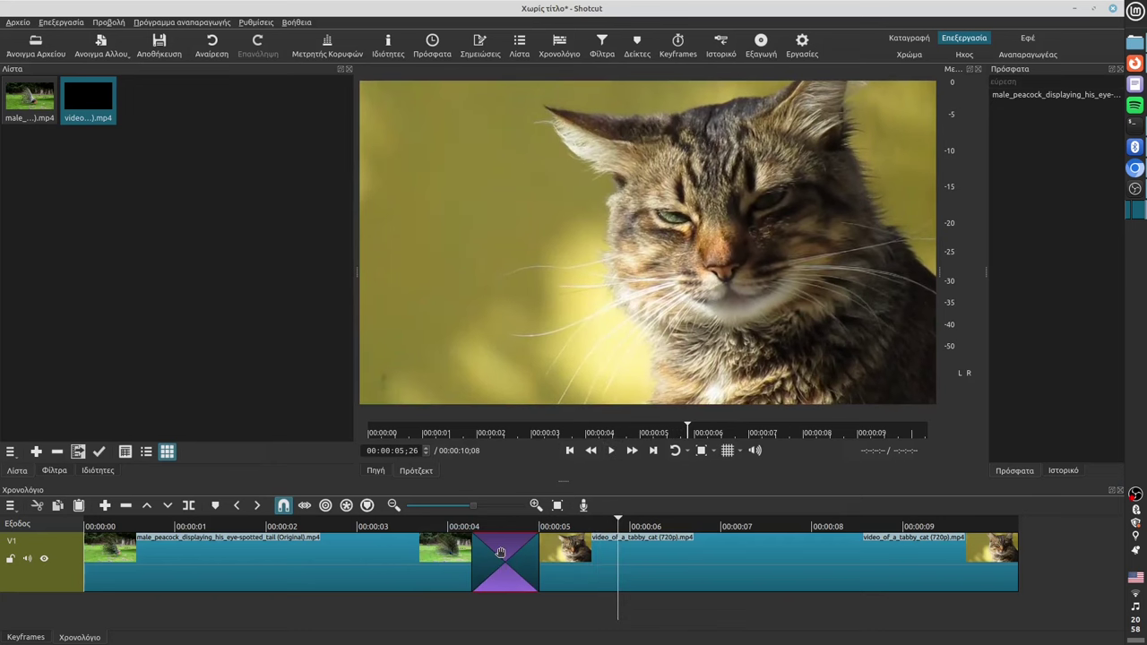
Try Οριζόντιες Μπάρες, Οριζόντια Πόρτα Αχυρώνα and Κάθετη Πόρτα Στάβλου as the transition's video type and return it to Διάλυση
click(502, 552)
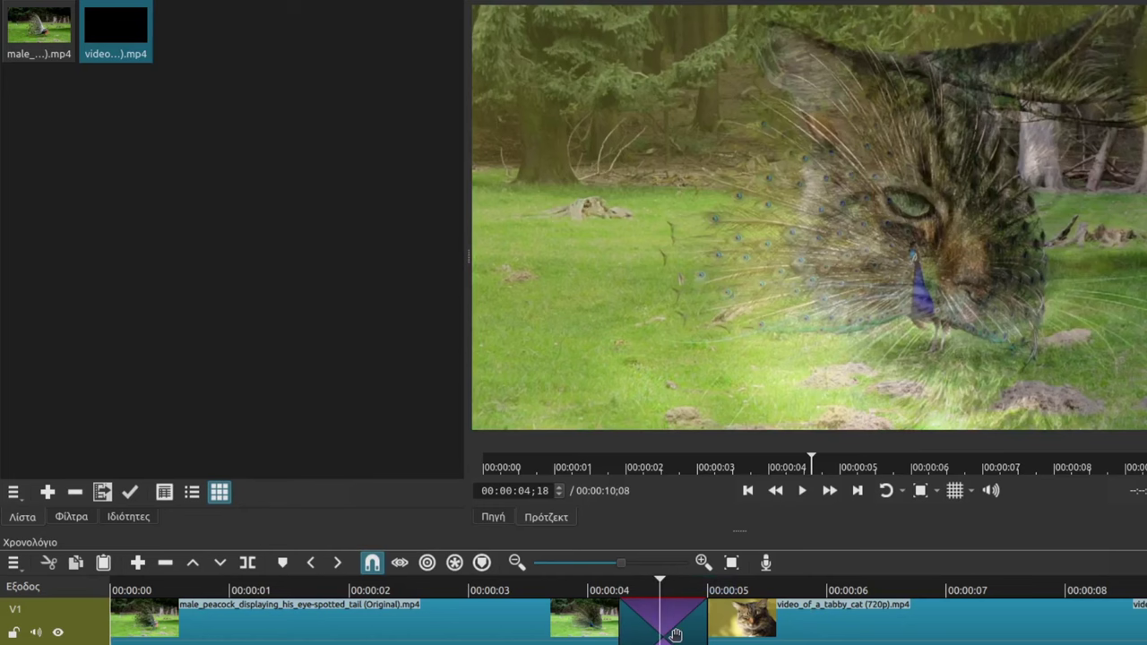
click(676, 635)
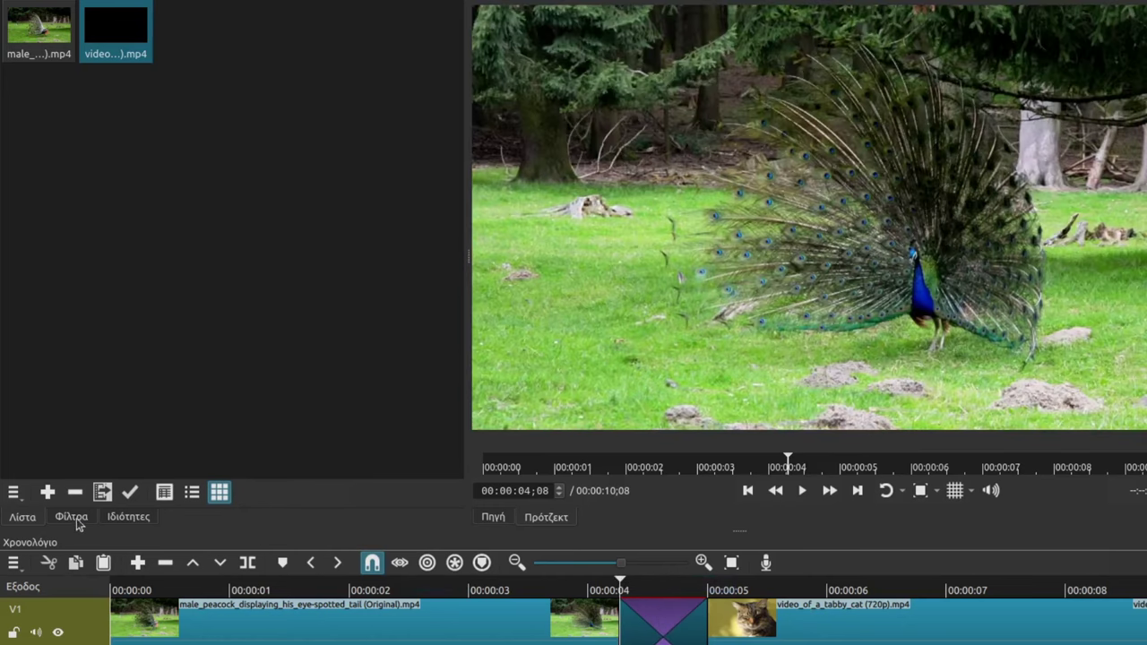
click(111, 521)
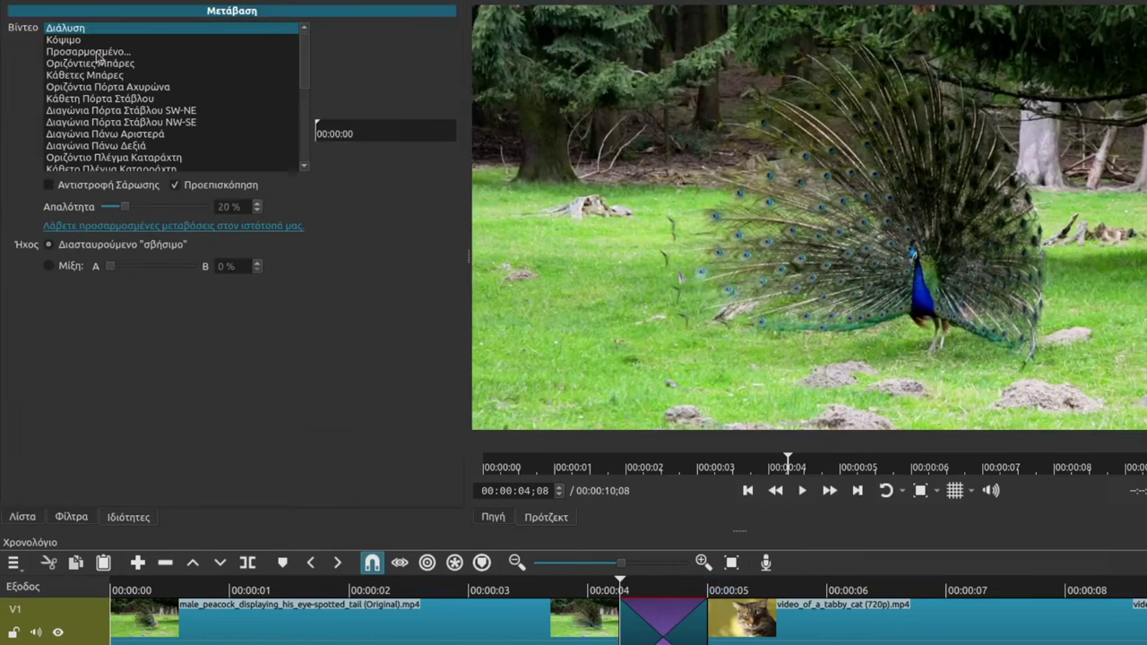
click(92, 65)
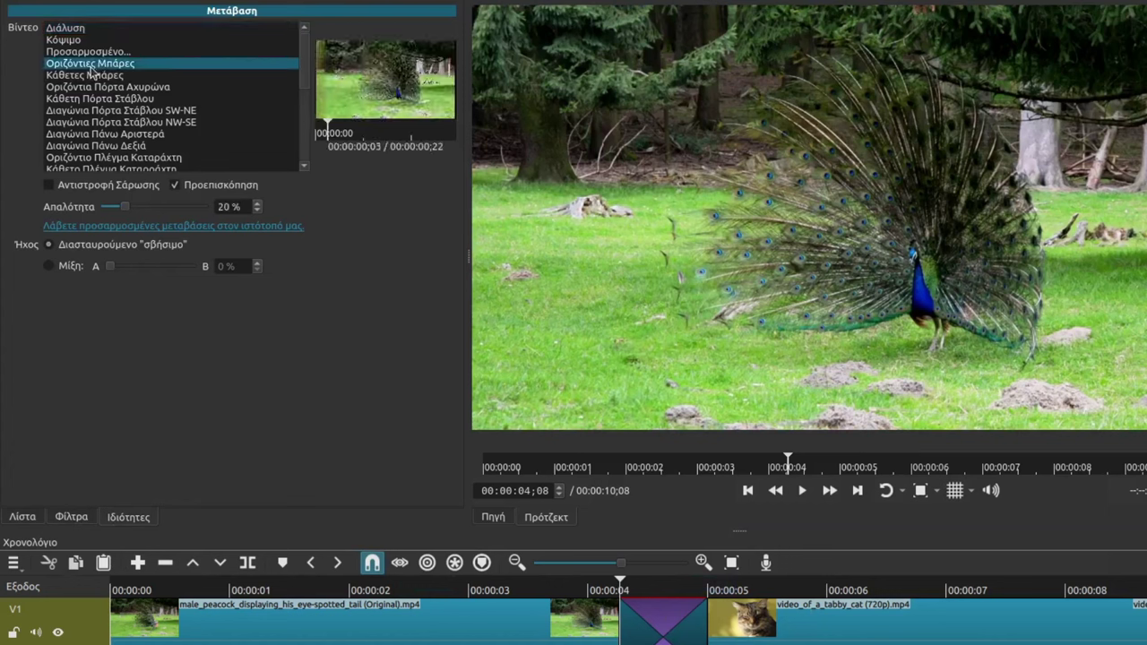
click(91, 88)
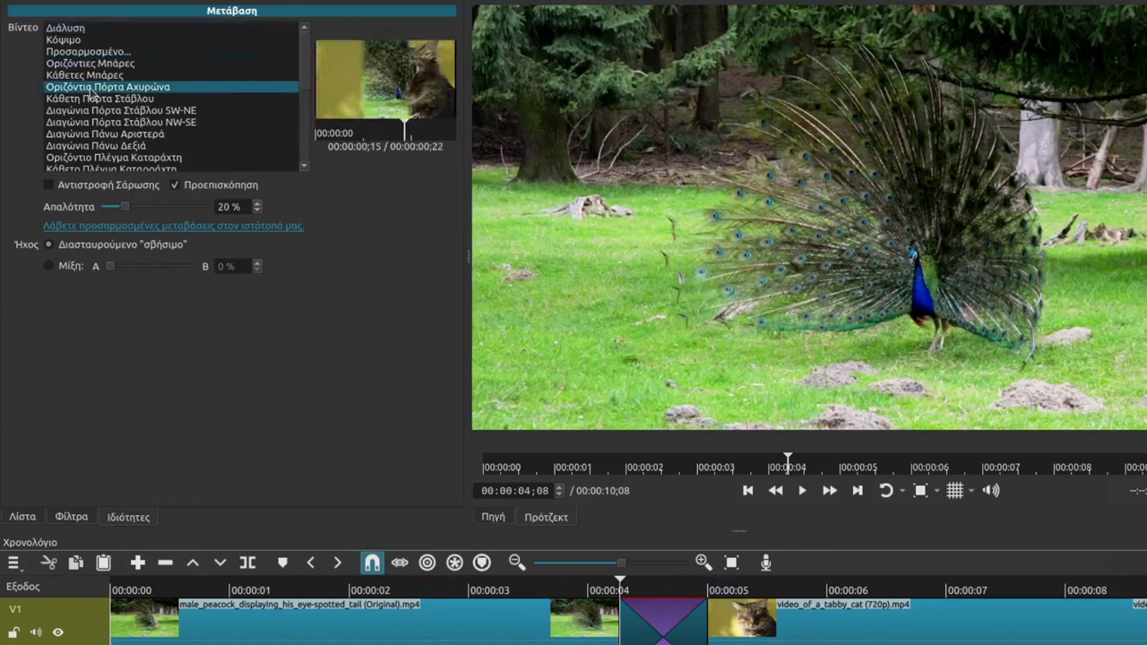
click(91, 99)
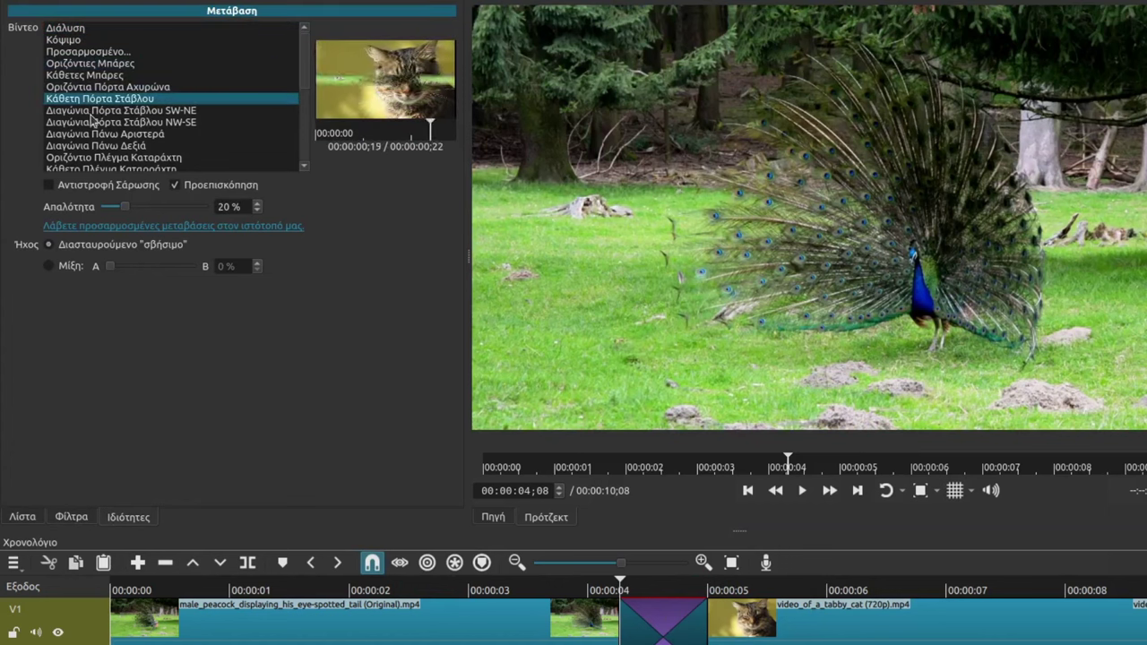
click(79, 29)
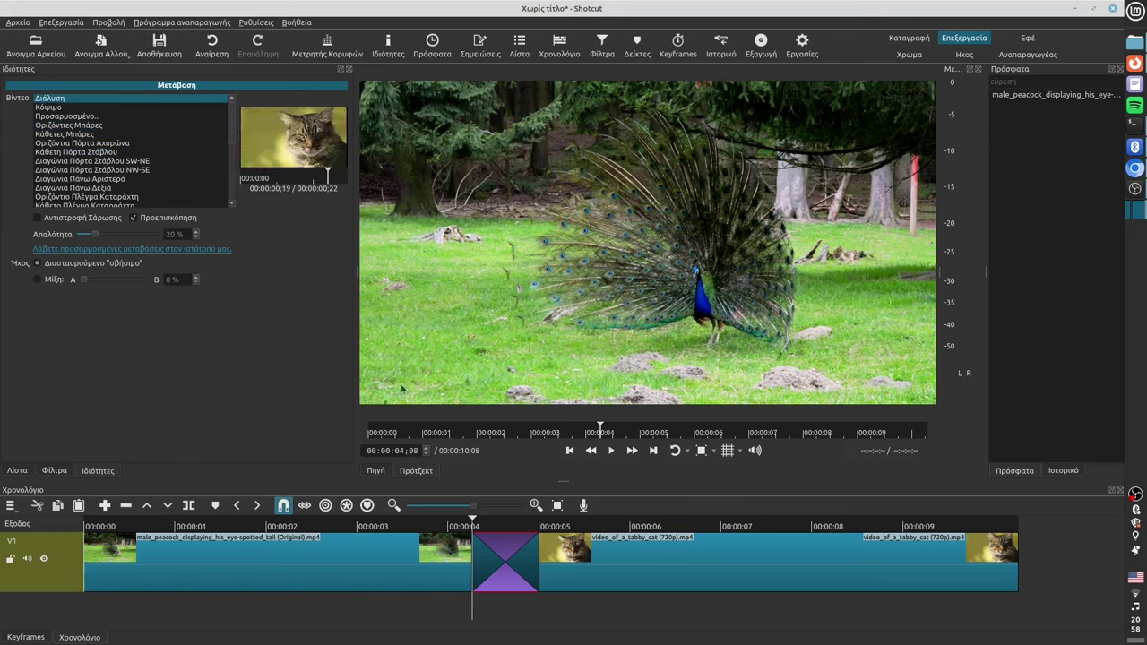
Play the sequence through the Διάλυση transition and move the playhead to the end of the tabby cat clip
click(610, 452)
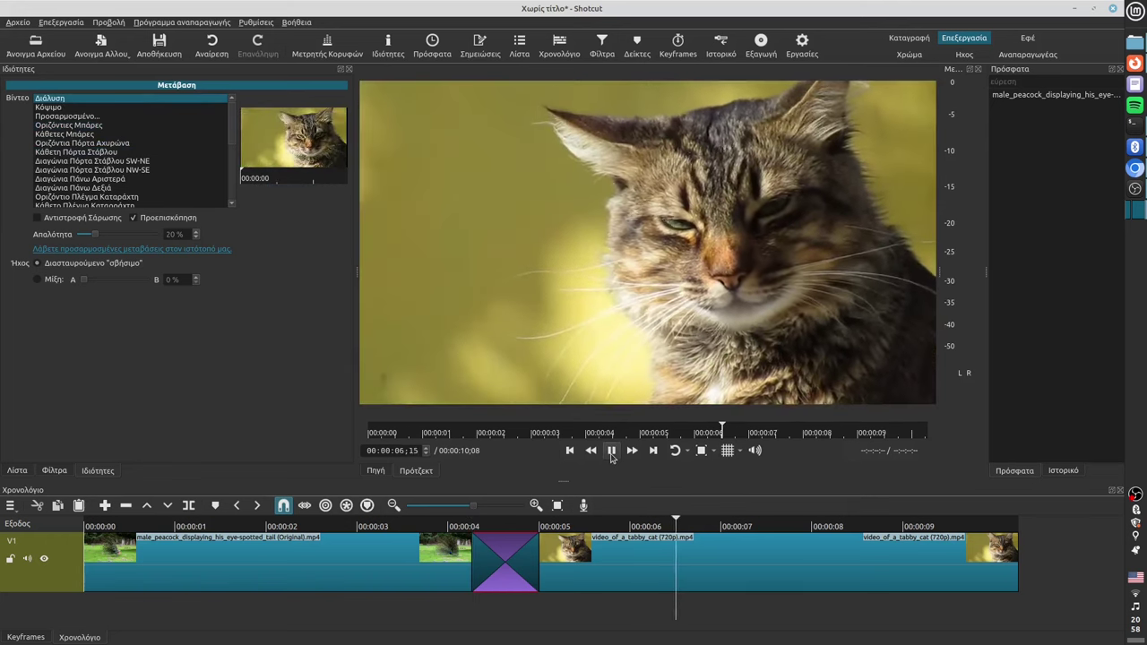
click(610, 451)
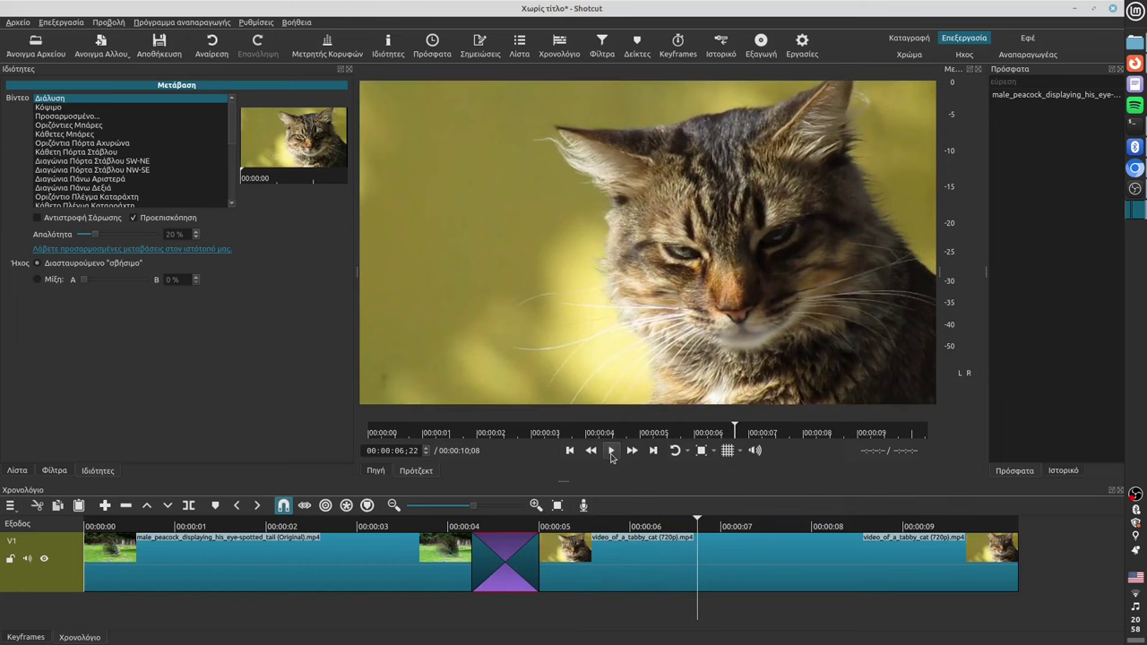
drag(713, 524, 1039, 545)
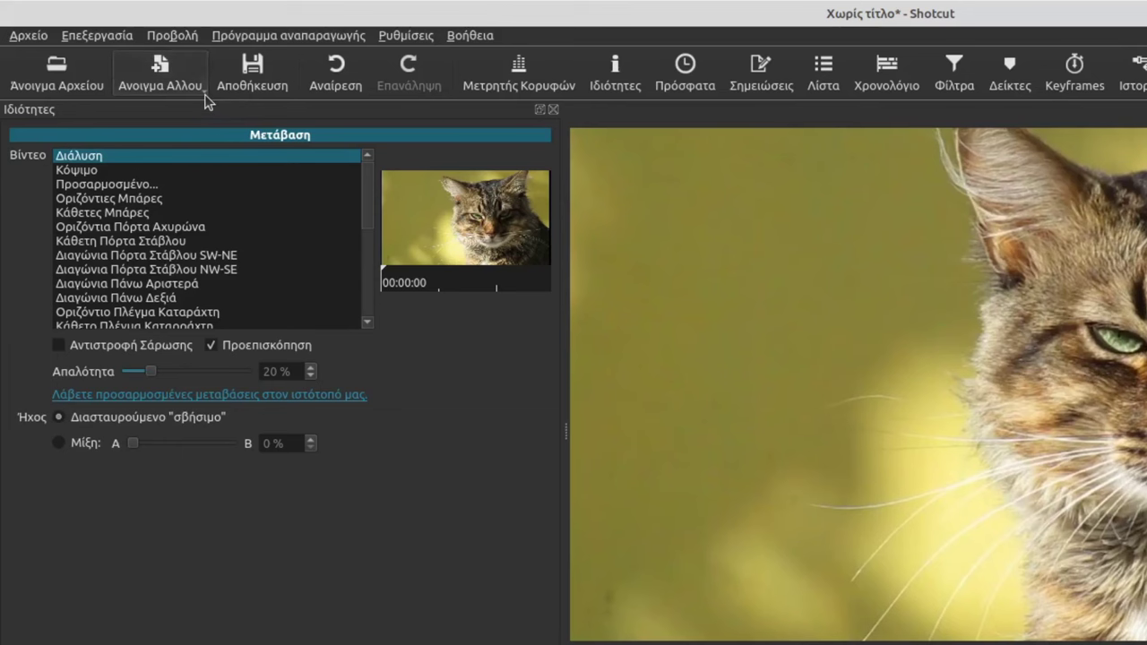
Try adding a simple (Απλό) text clip with a placeholder person's name at the sequence's end, and undo the insertion
click(130, 60)
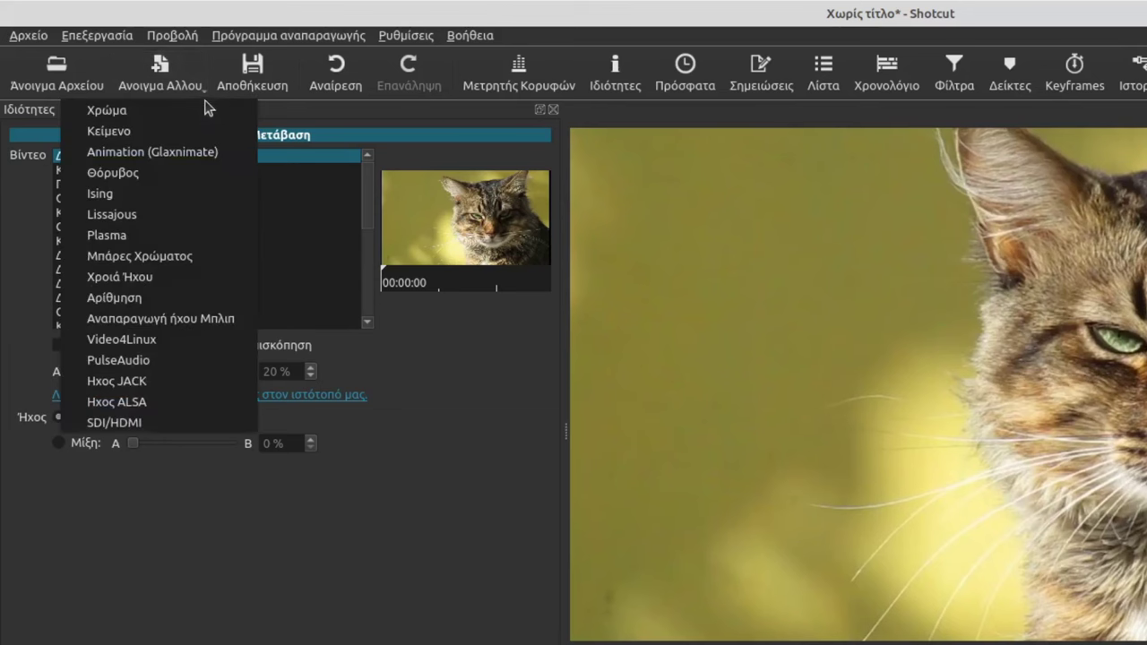
click(136, 133)
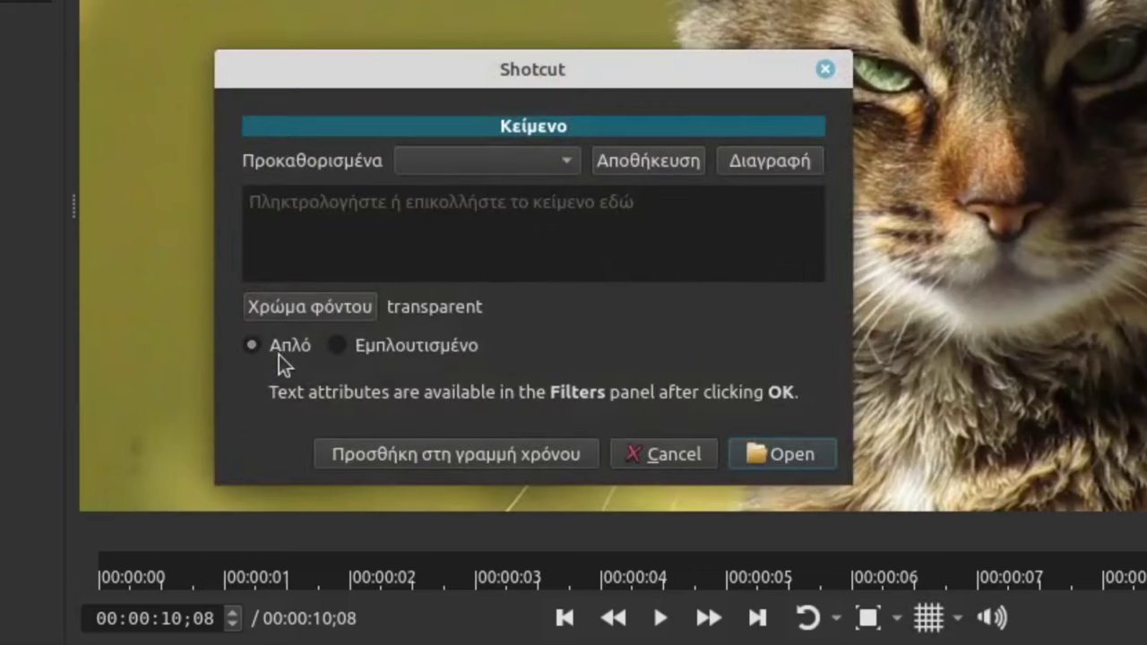
click(340, 346)
click(258, 350)
click(289, 223)
text(d)
key(BackSpace)
text(John Doe)
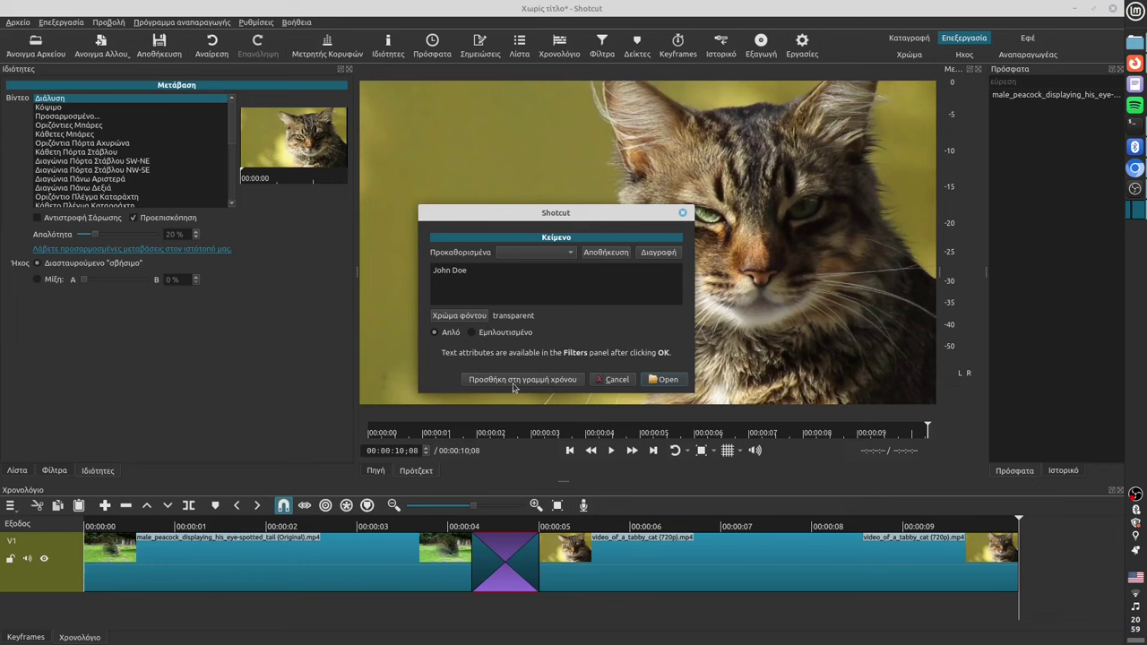
click(511, 383)
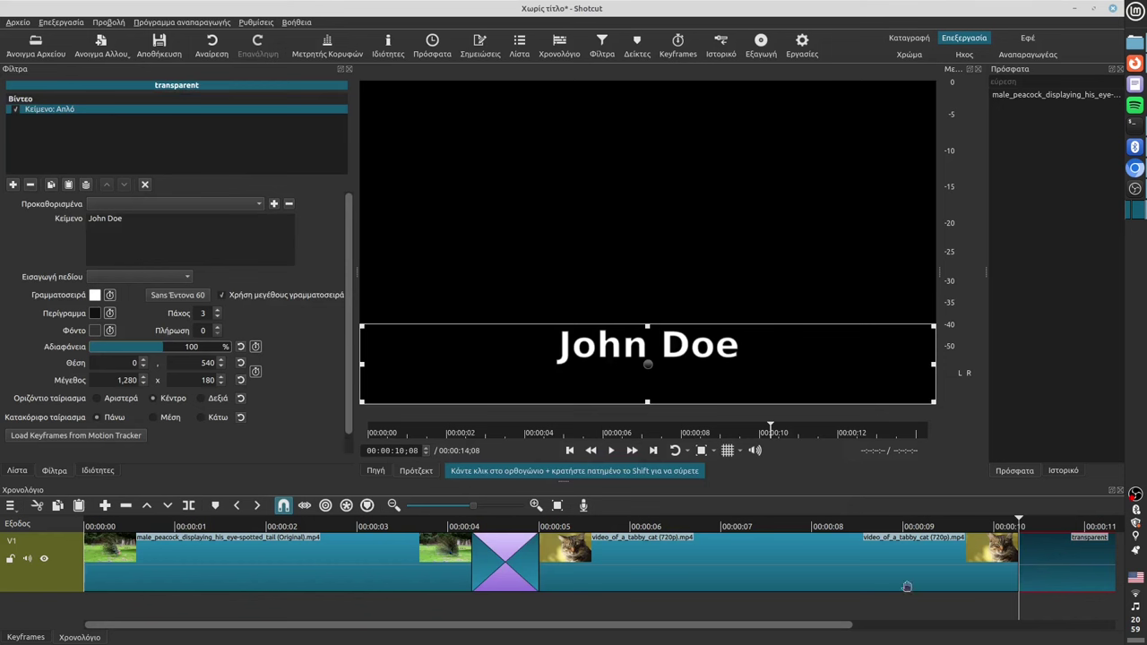
click(211, 45)
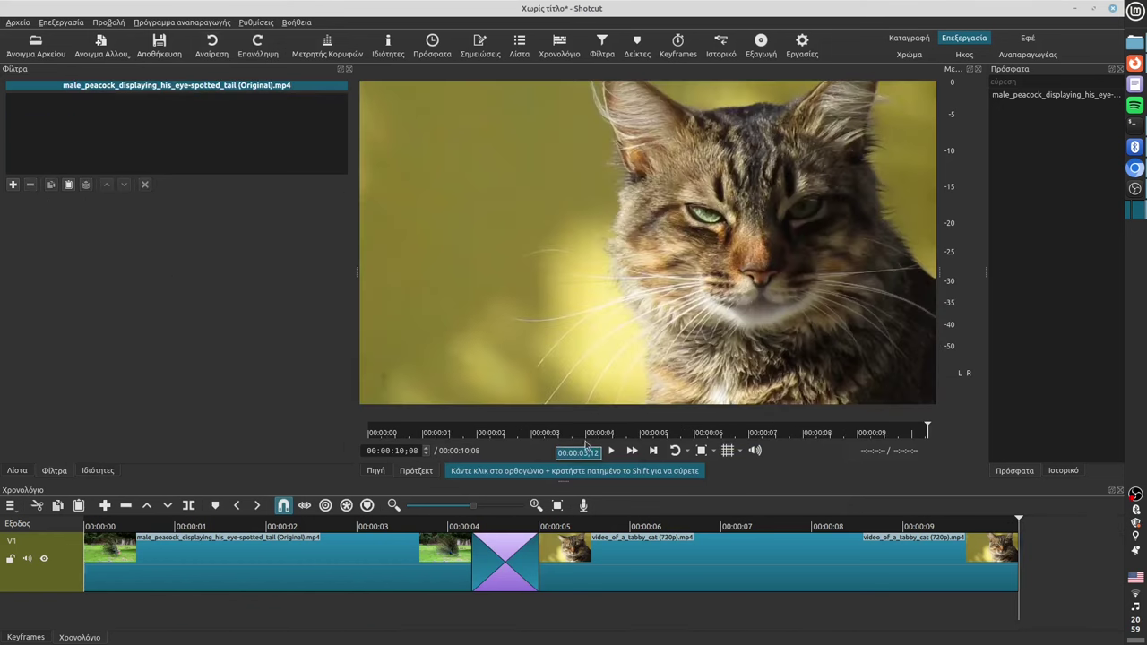
Add a simple (Απλό) text clip with a placeholder person's name to the timeline at 00:00:01;15, above the peacock clip
click(313, 527)
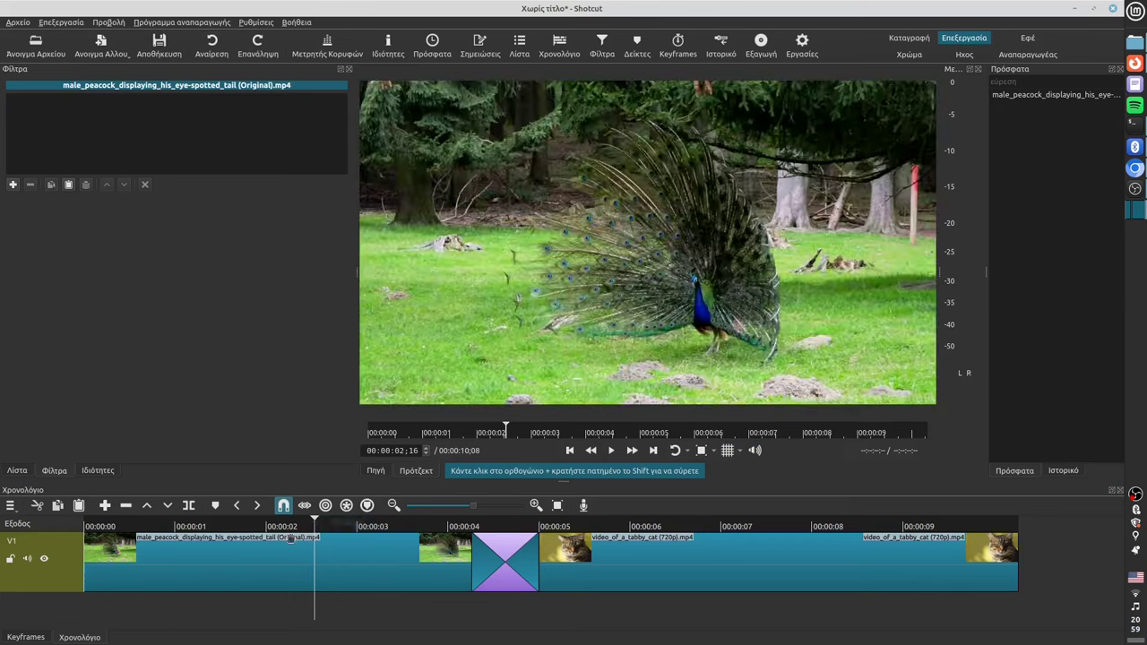
click(221, 527)
click(121, 59)
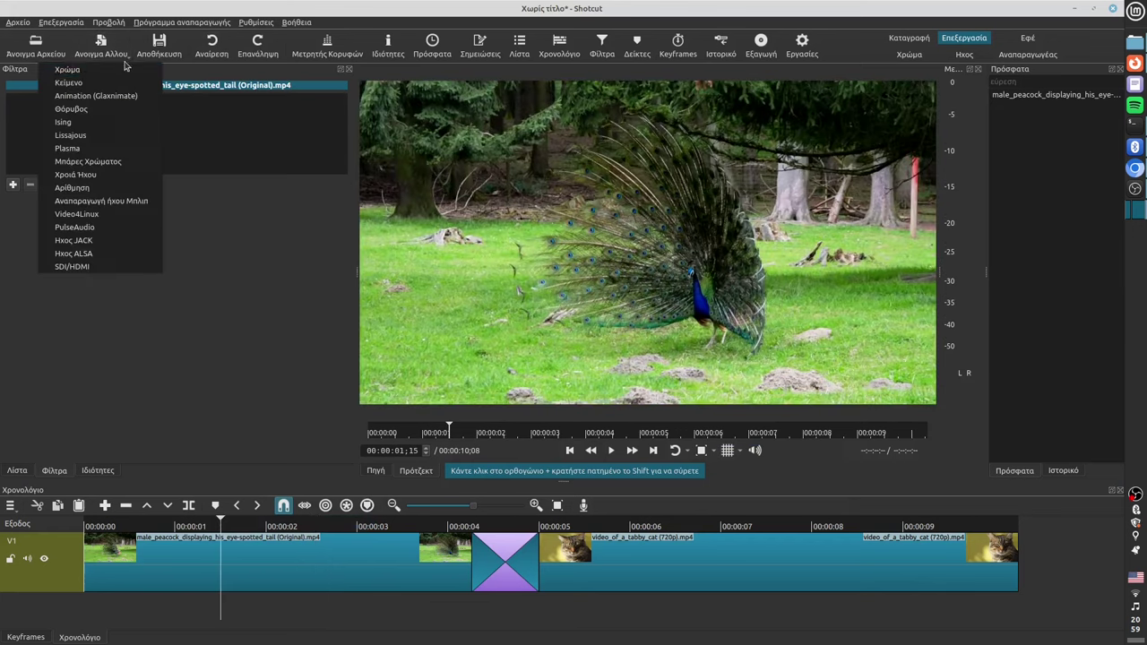
click(130, 86)
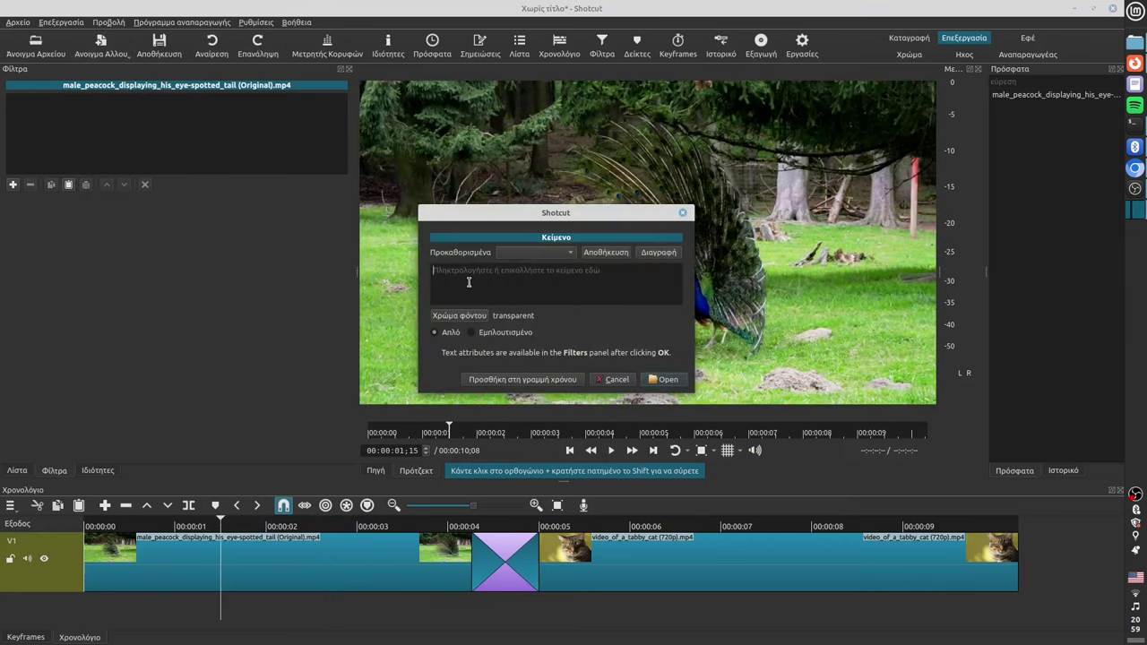
text(J)
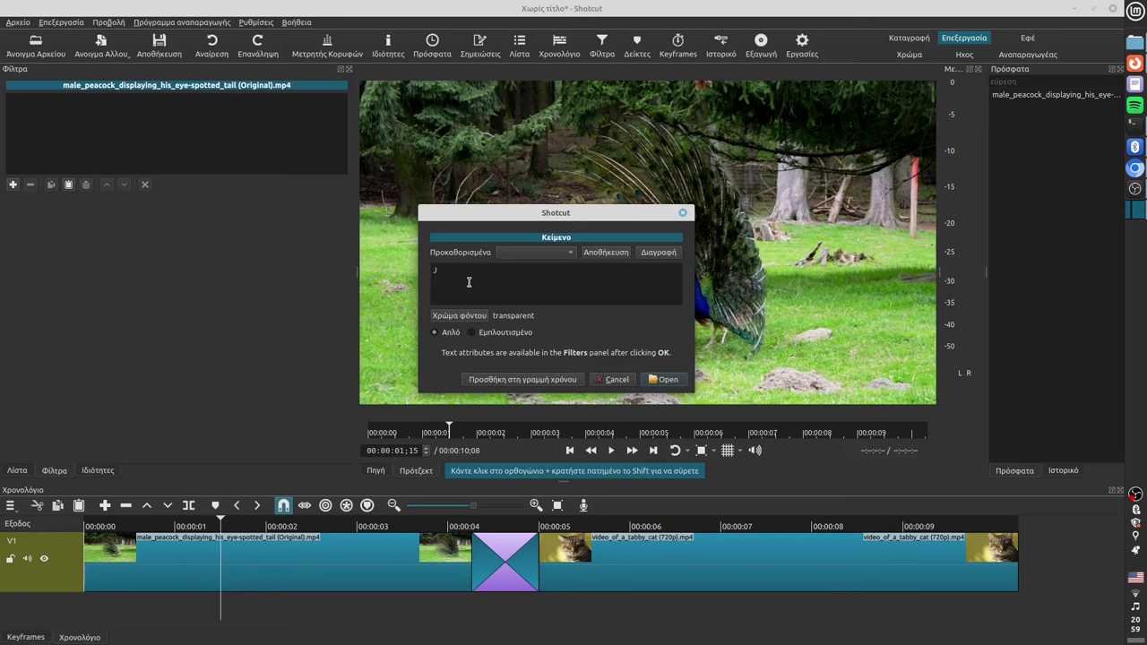
text(Ohn Doe)
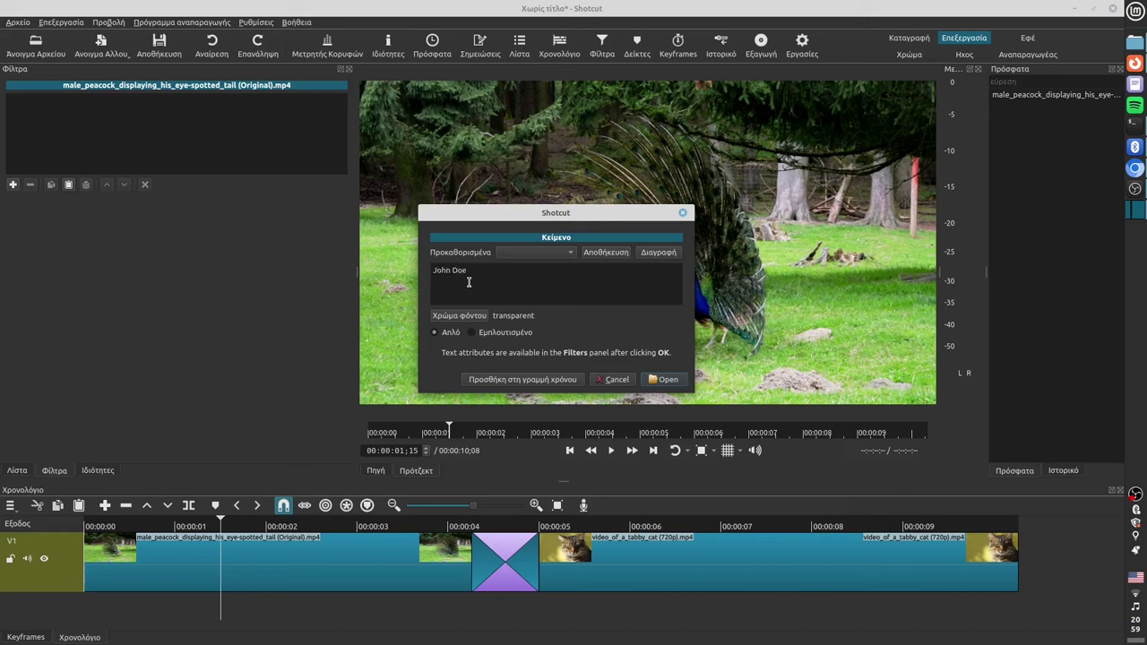
click(526, 382)
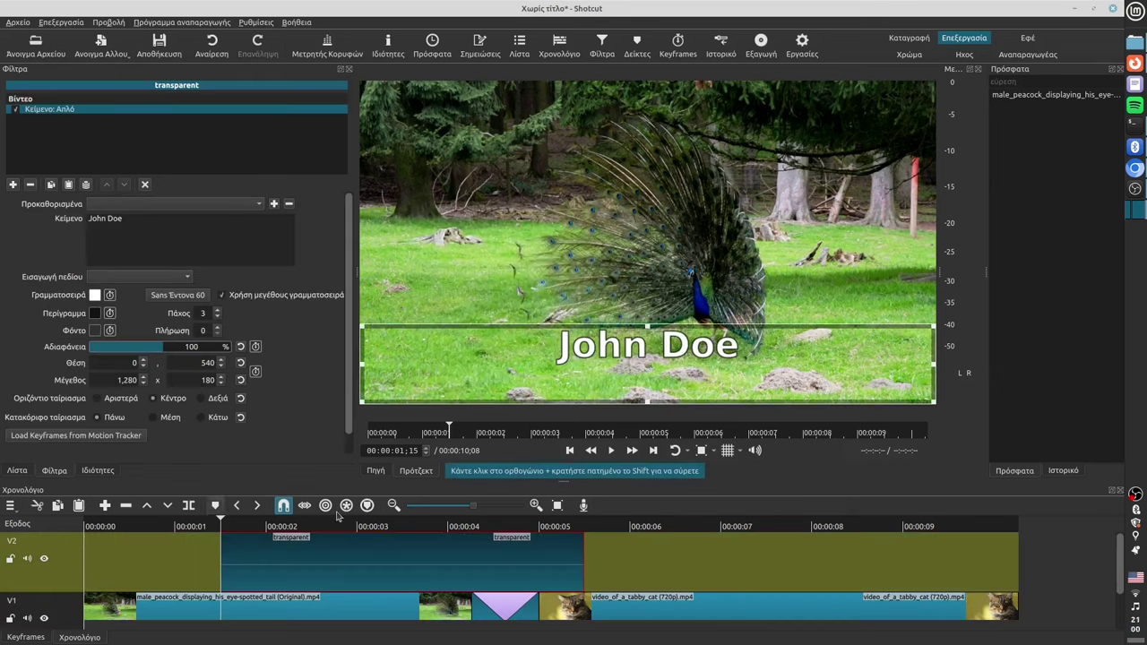
Enlarge the timeline area to show V1 and V2 in full and move the playhead to 00:00:04;00 within the text clip
drag(563, 481, 564, 374)
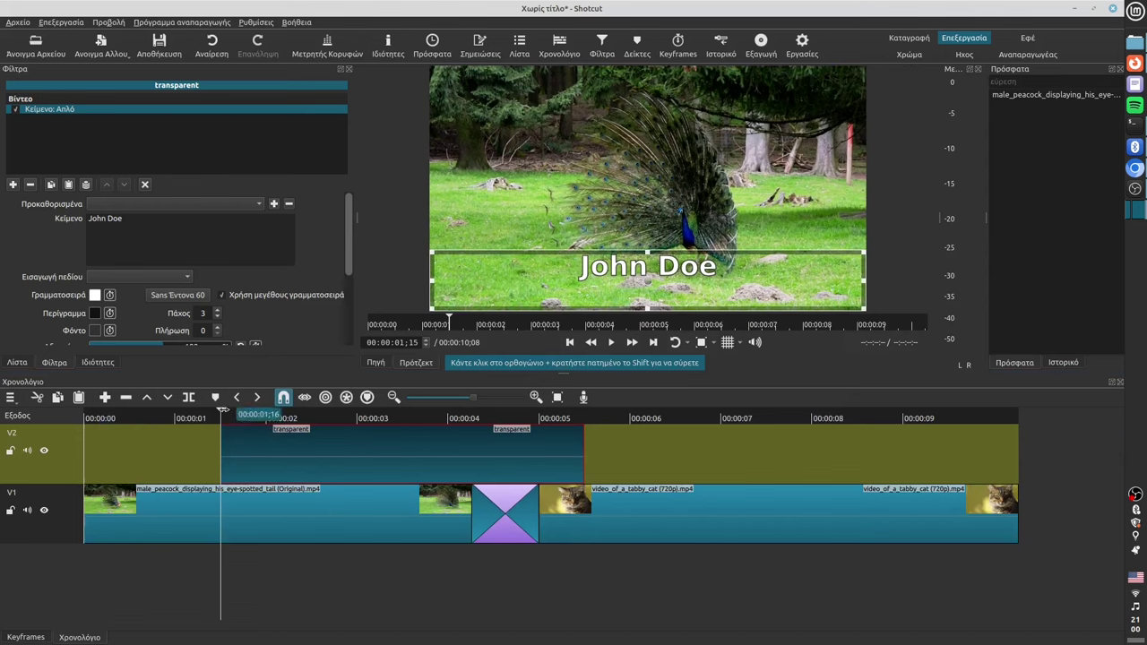
click(339, 417)
click(448, 417)
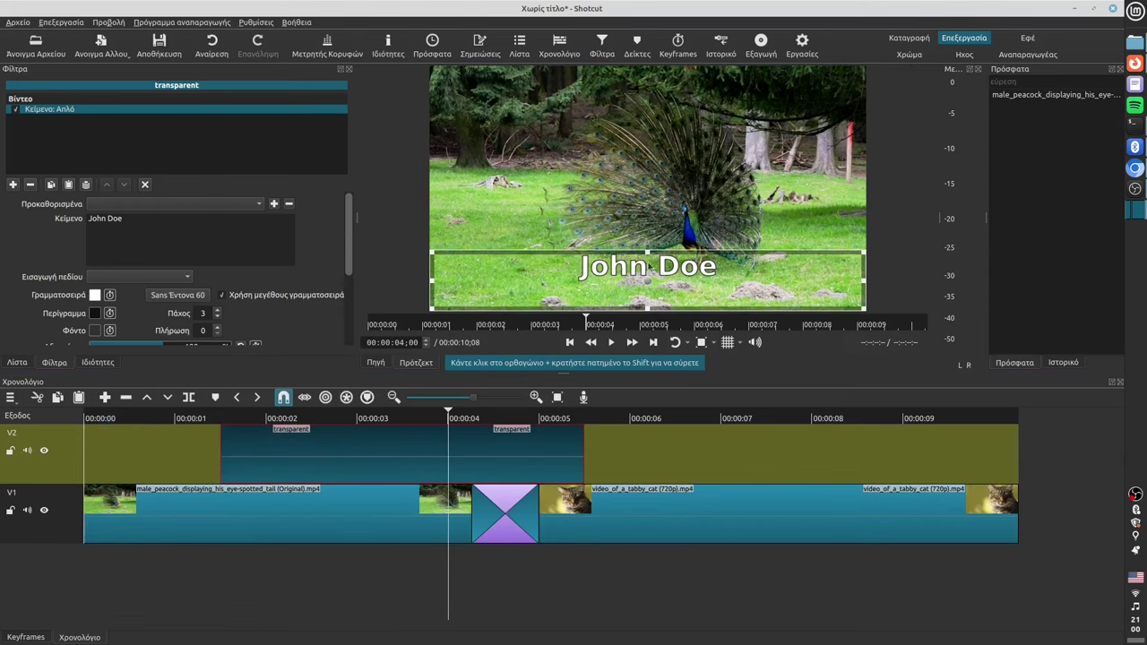
Shrink the text box to about 588 x 155 and place it at about 594, 529 in the lower part of the frame
mouse_move(648, 279)
mouse_down()
mouse_move(645, 180)
mouse_move(649, 256)
mouse_up()
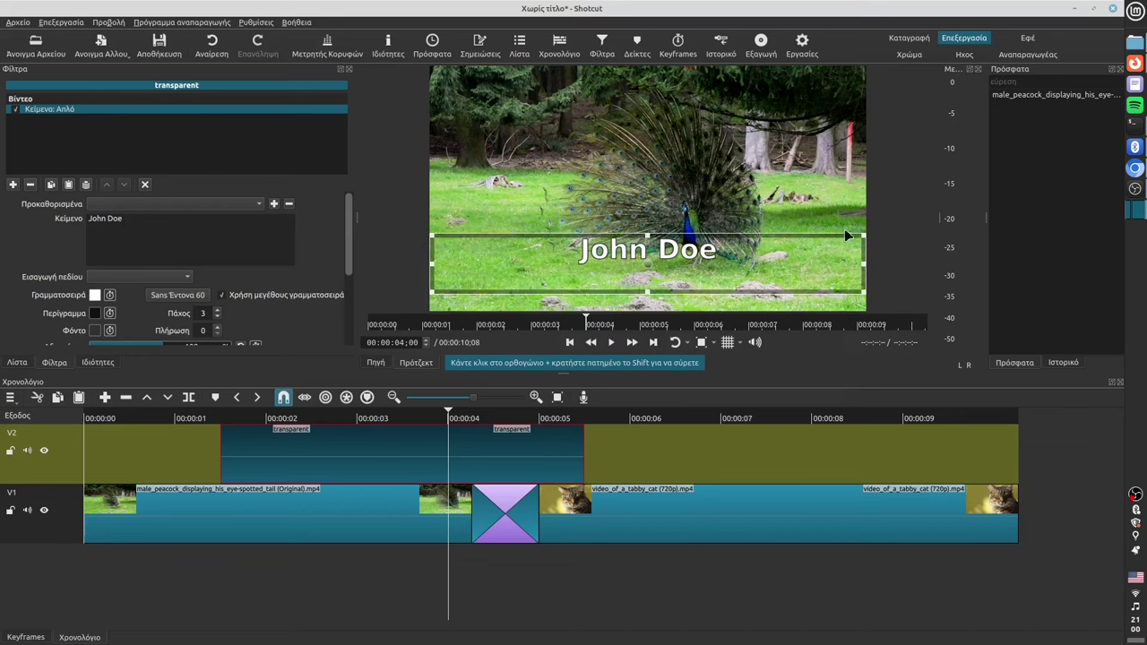
drag(865, 234, 627, 251)
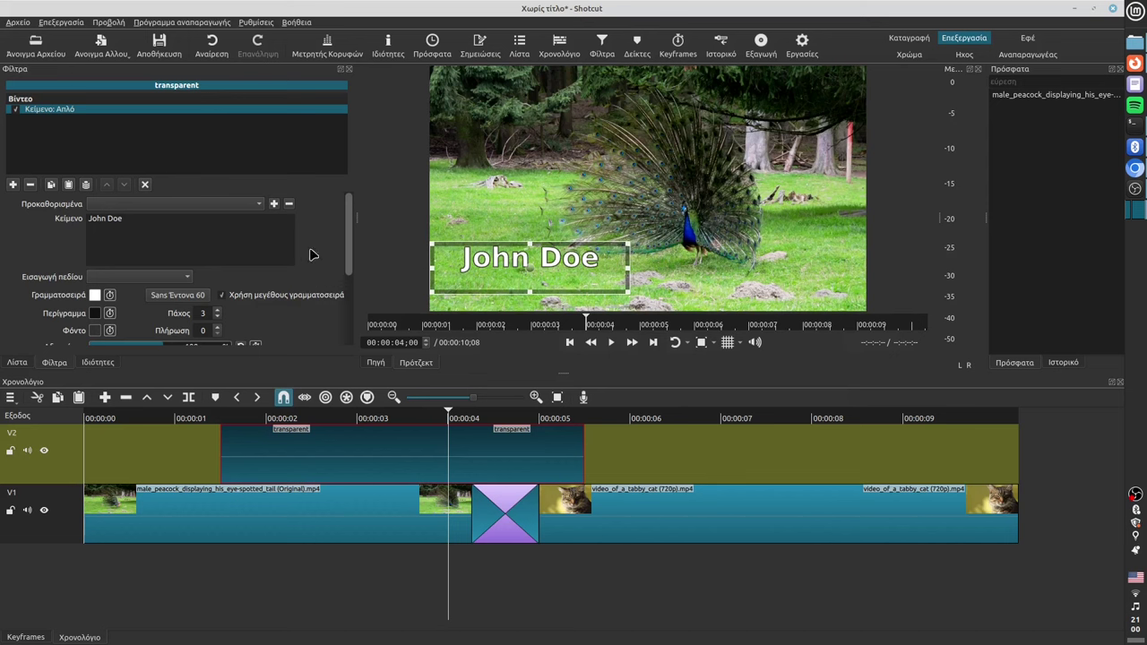
drag(352, 228, 351, 257)
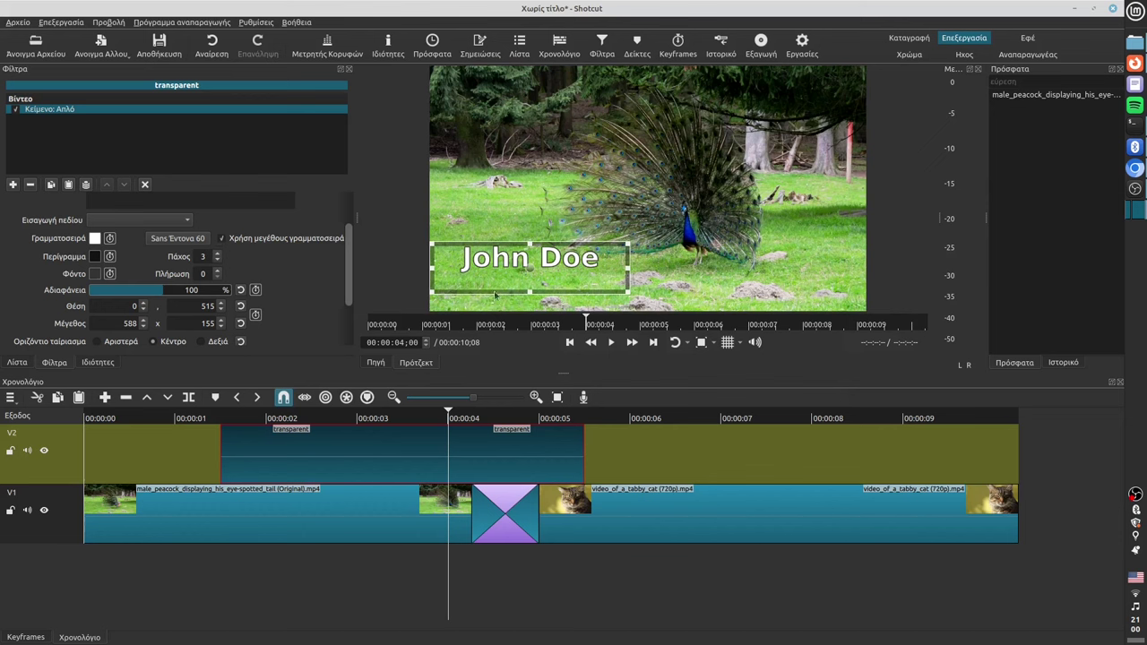
drag(529, 264, 741, 275)
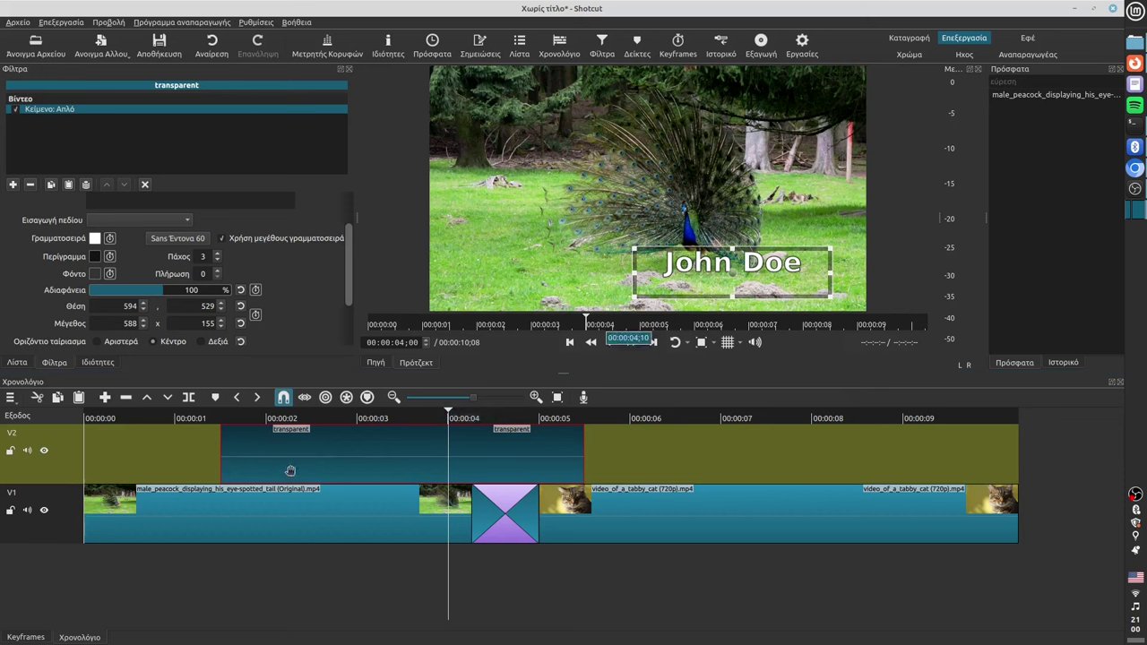
Move the text clip to the start of V2 and extend its end over the tabby cat clip, to about 00:00:06;23
drag(305, 456, 161, 455)
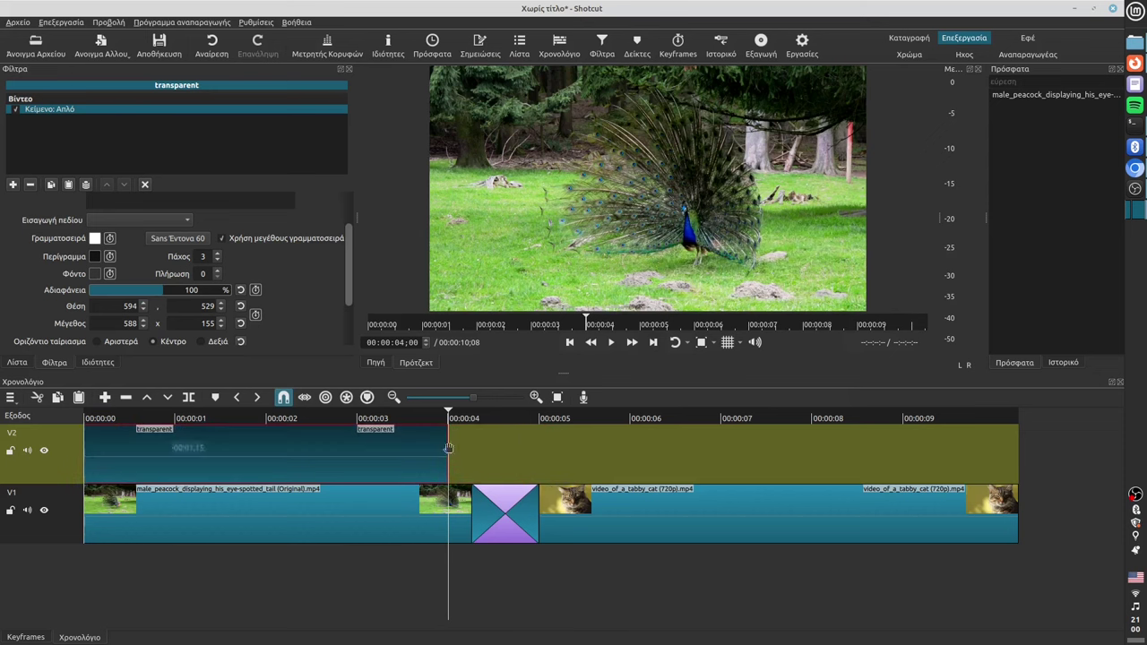
click(420, 416)
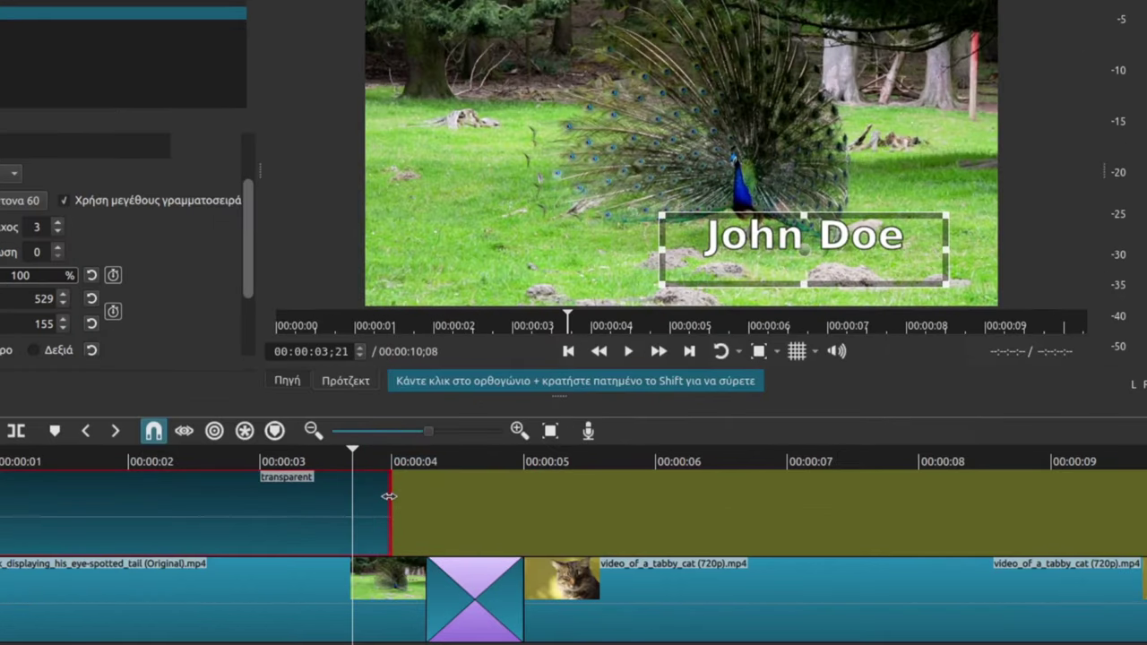
drag(389, 497, 806, 504)
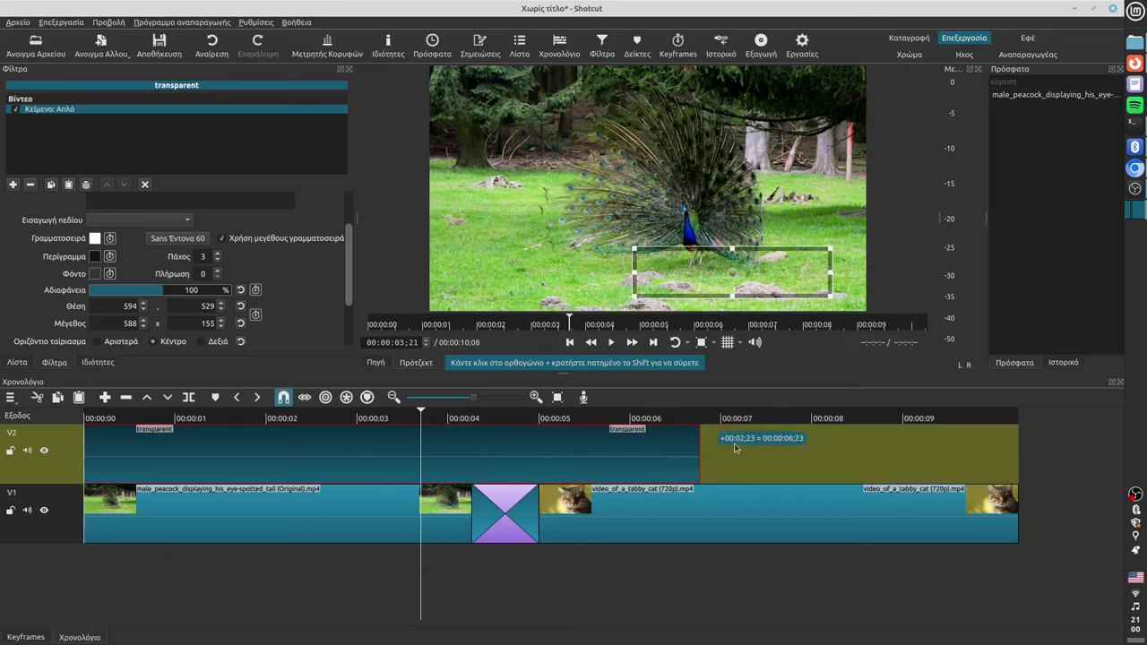
Extend the text clip on V2 to the tabby cat clip's end at 00:00:10;08 and play the sequence from 00:00:02;21
drag(734, 448, 1018, 457)
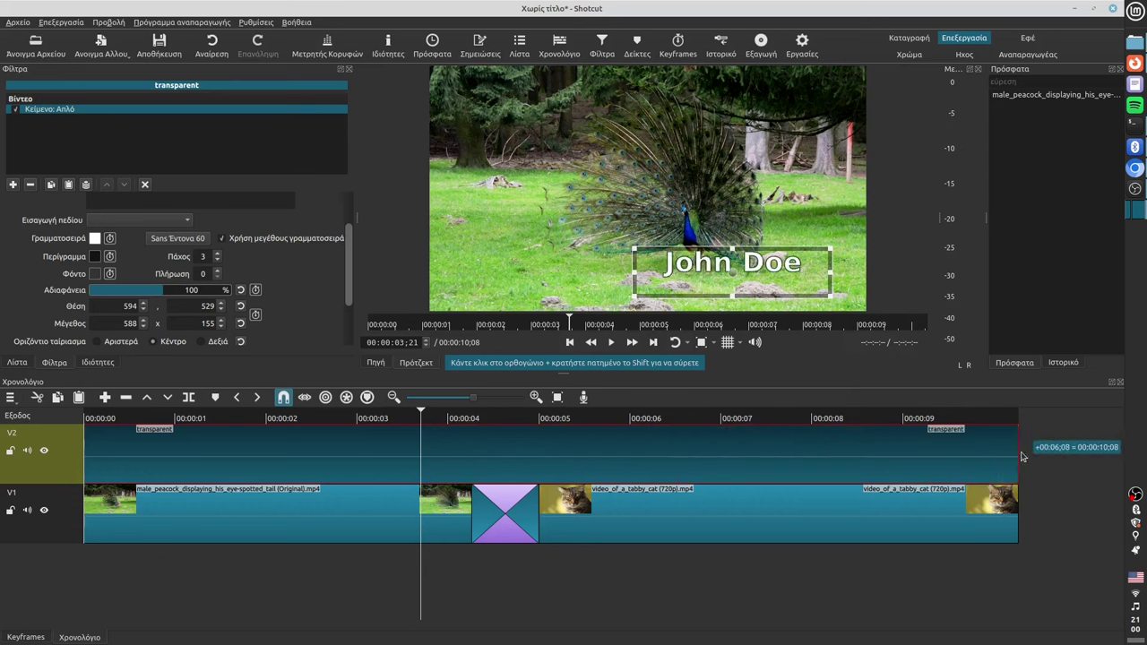
click(418, 412)
drag(418, 411, 329, 430)
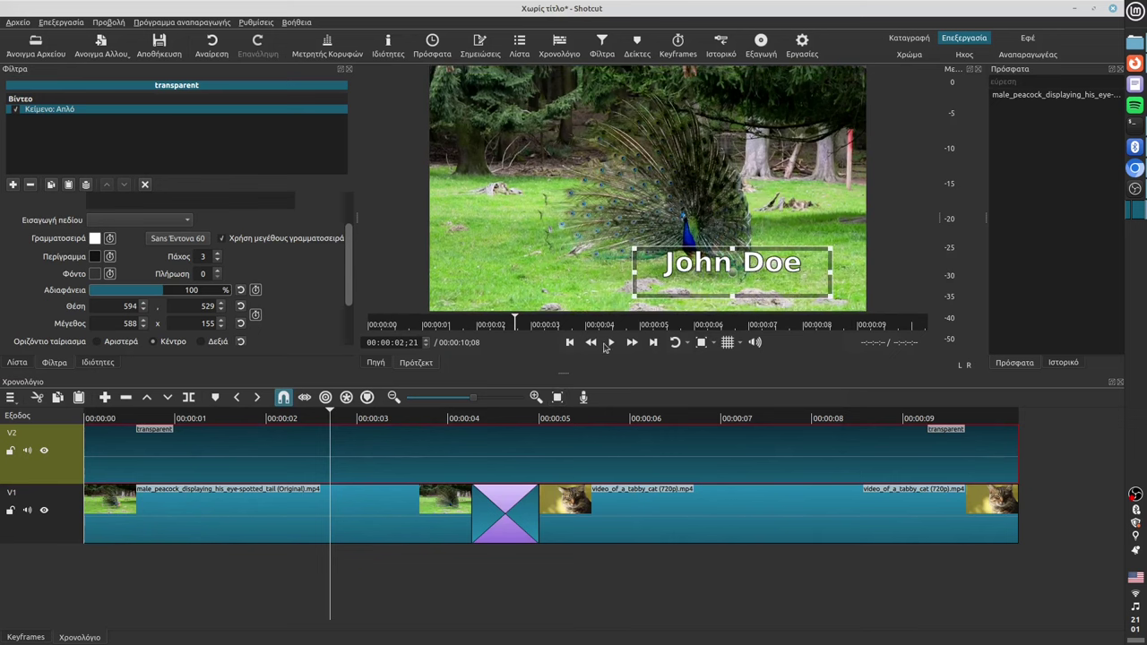
click(609, 344)
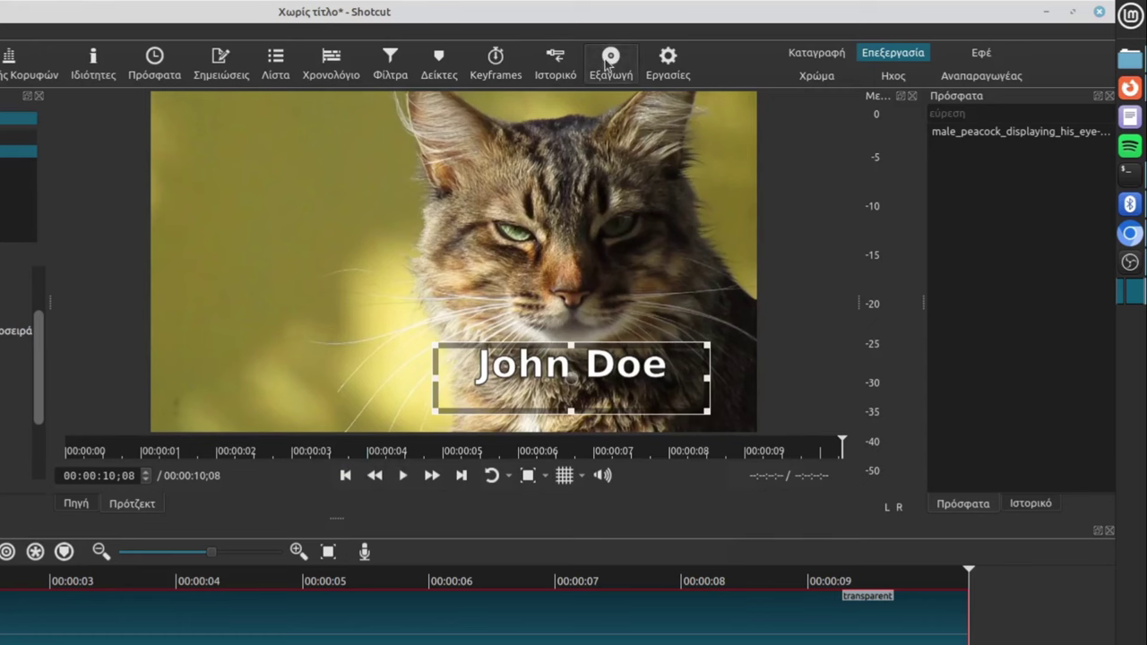
Open the export settings, choose the H.264 Main Profile preset and show the advanced options
click(608, 61)
click(100, 366)
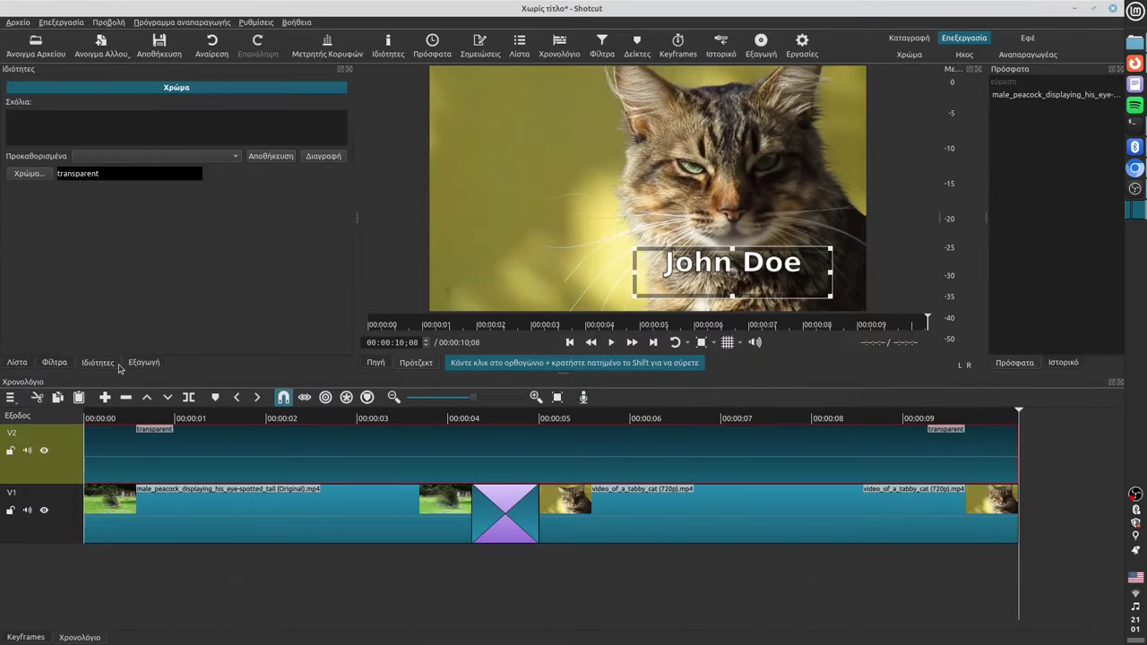
click(139, 363)
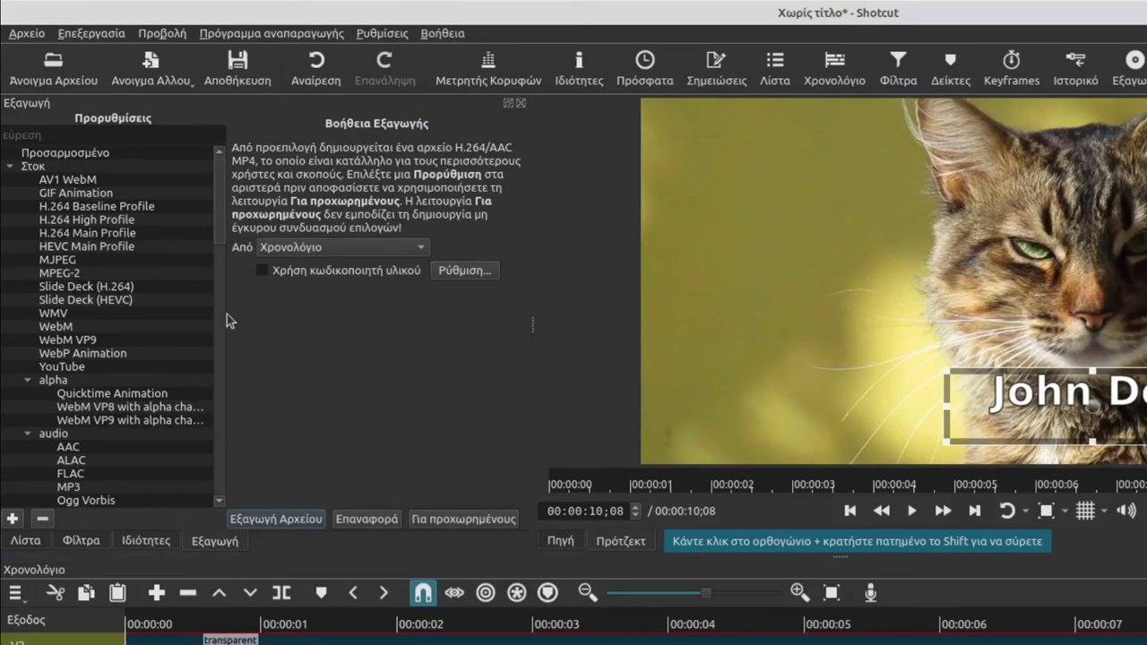
click(106, 235)
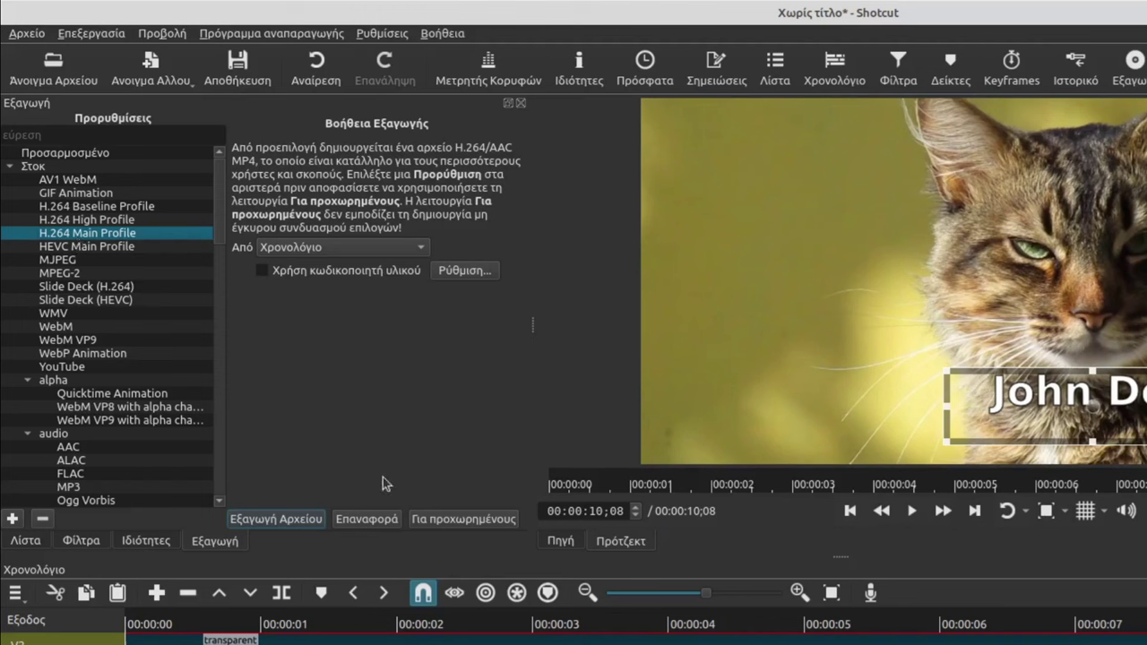
click(441, 520)
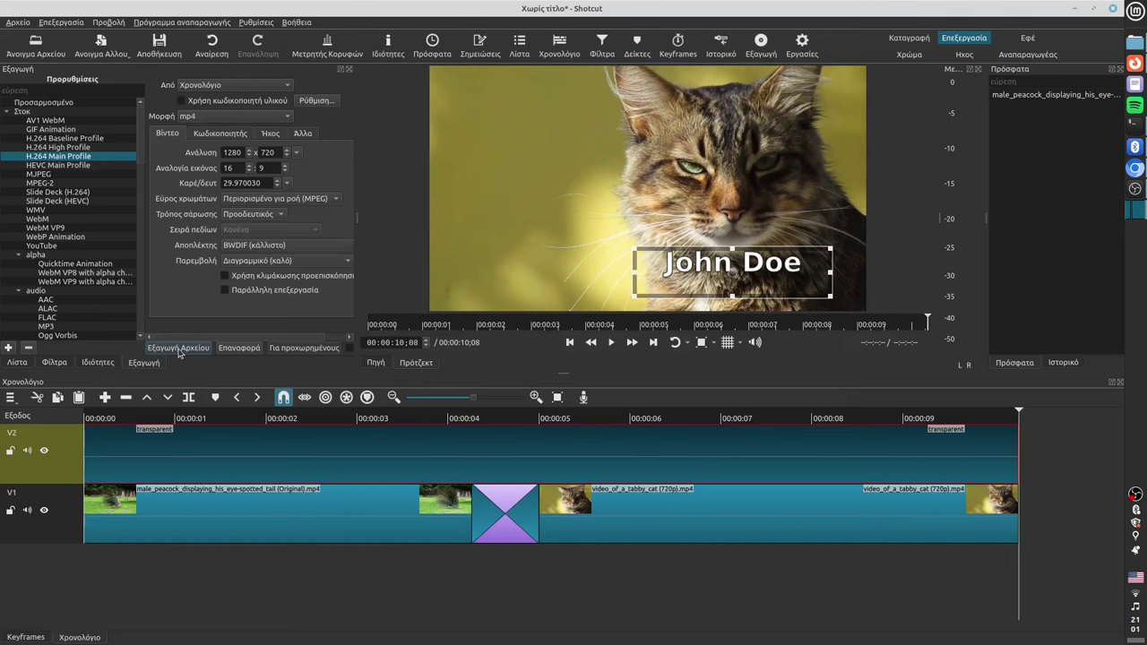
Export the timeline to the Βίντεο folder as an mp4 file named video-exercise-1
click(178, 348)
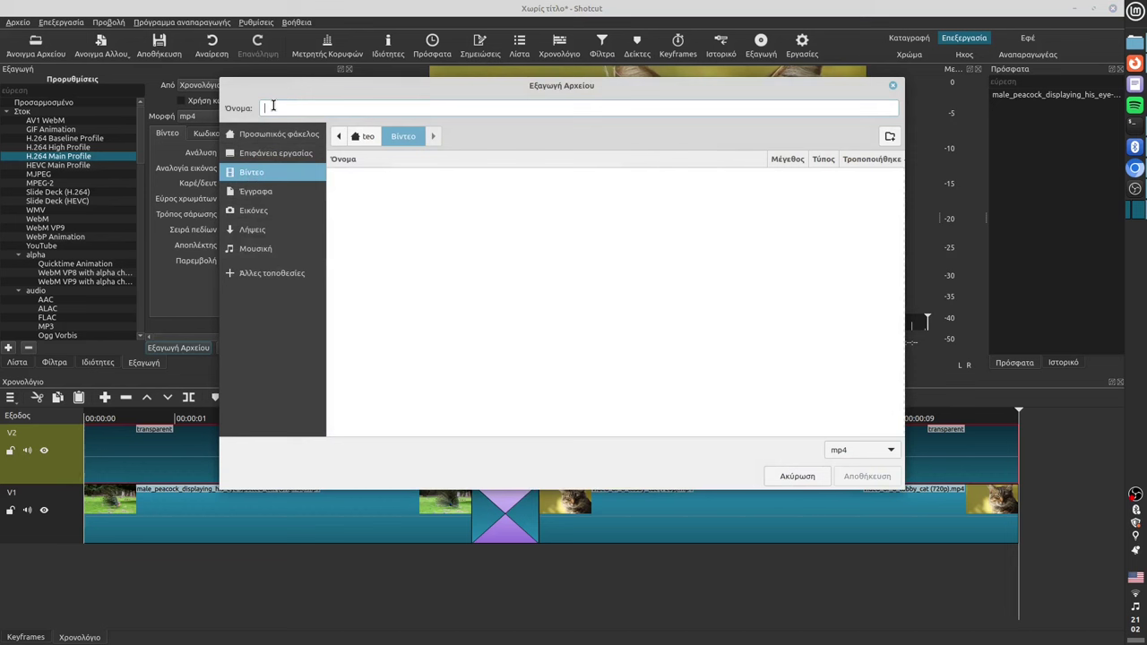
text(video-exercise-1)
key(Return)
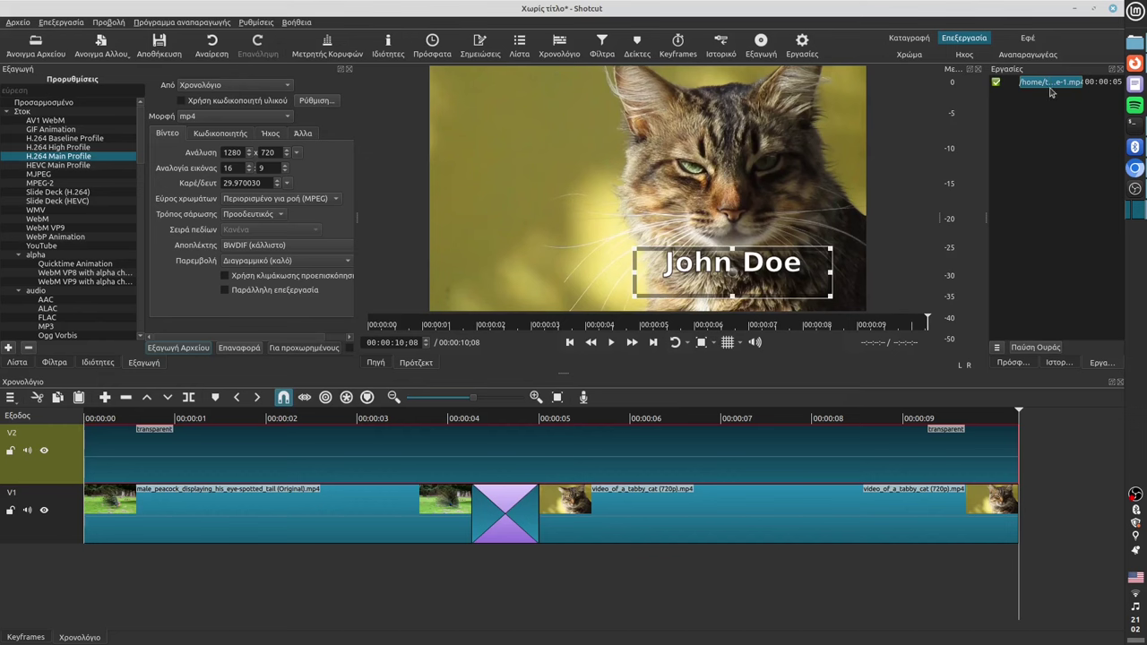
Open the video from the finished export job and play it in the preview
right_click(992, 132)
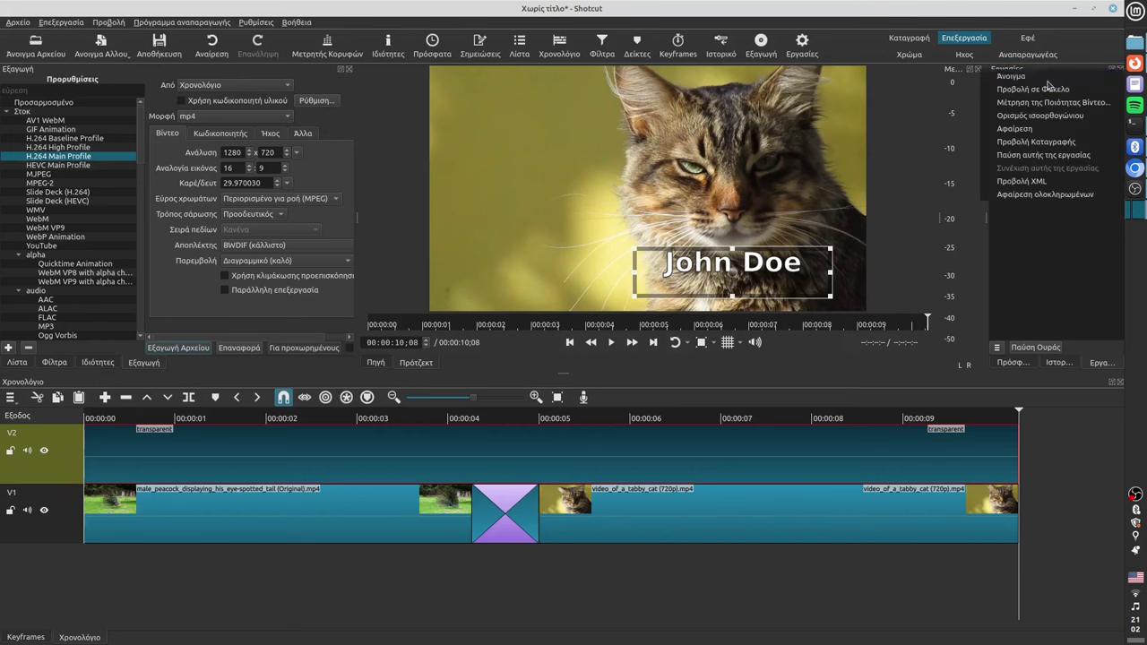
click(999, 143)
key(space)
Show the exported file in its folder from the export job and move the file manager window to the middle of the screen
right_click(1049, 83)
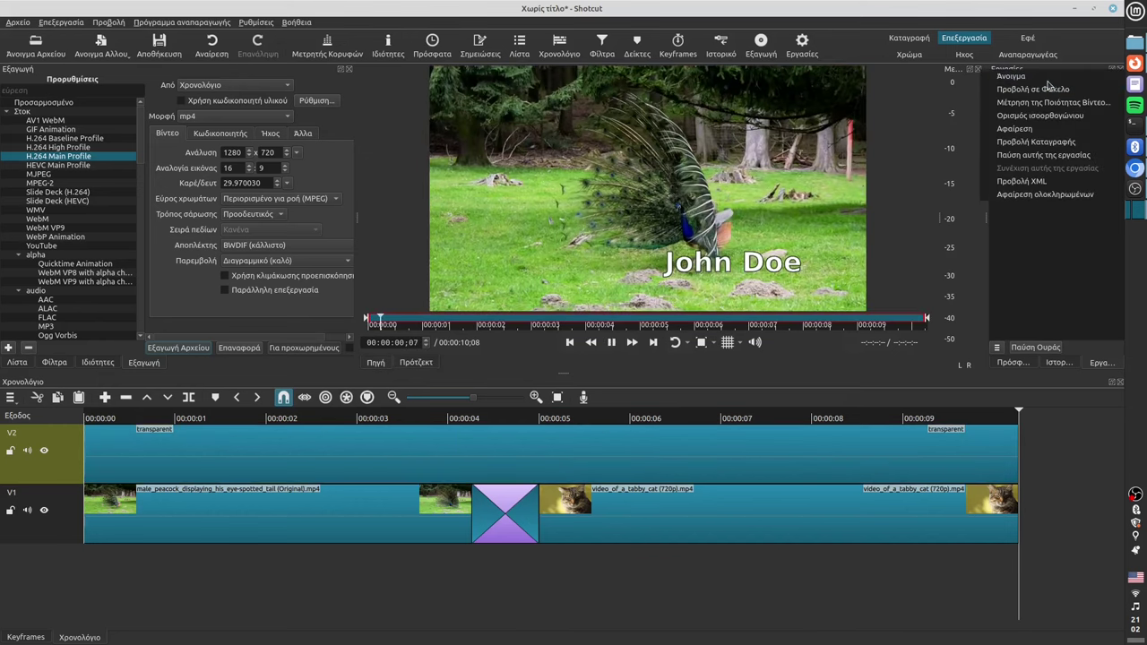
click(1045, 92)
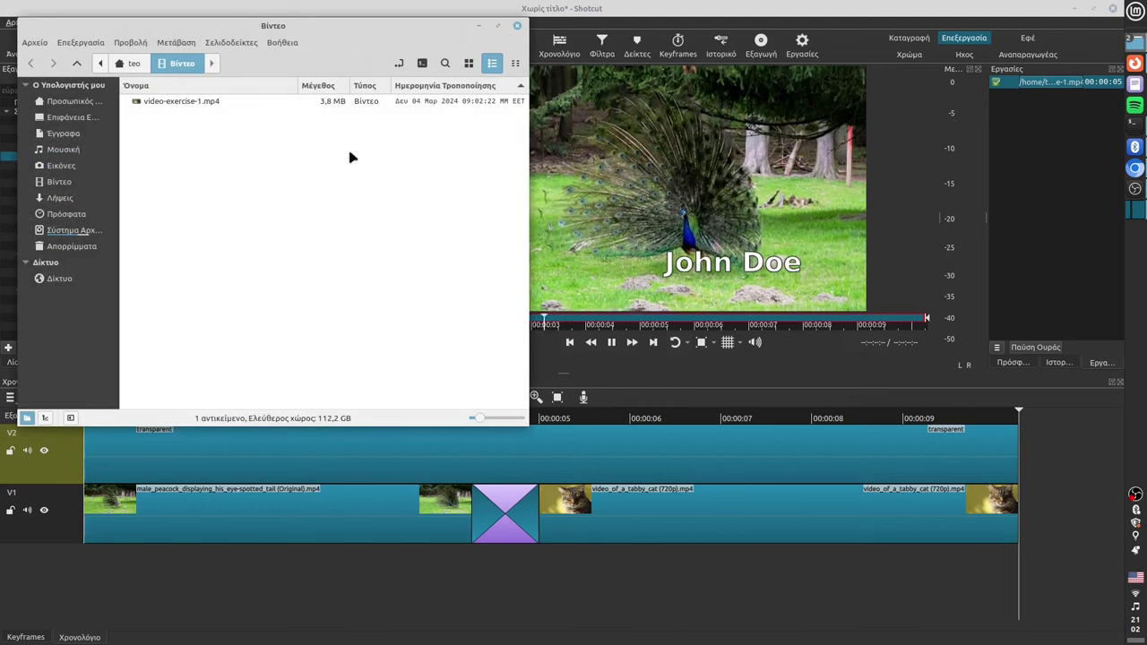
click(189, 104)
click(281, 198)
drag(313, 33, 510, 149)
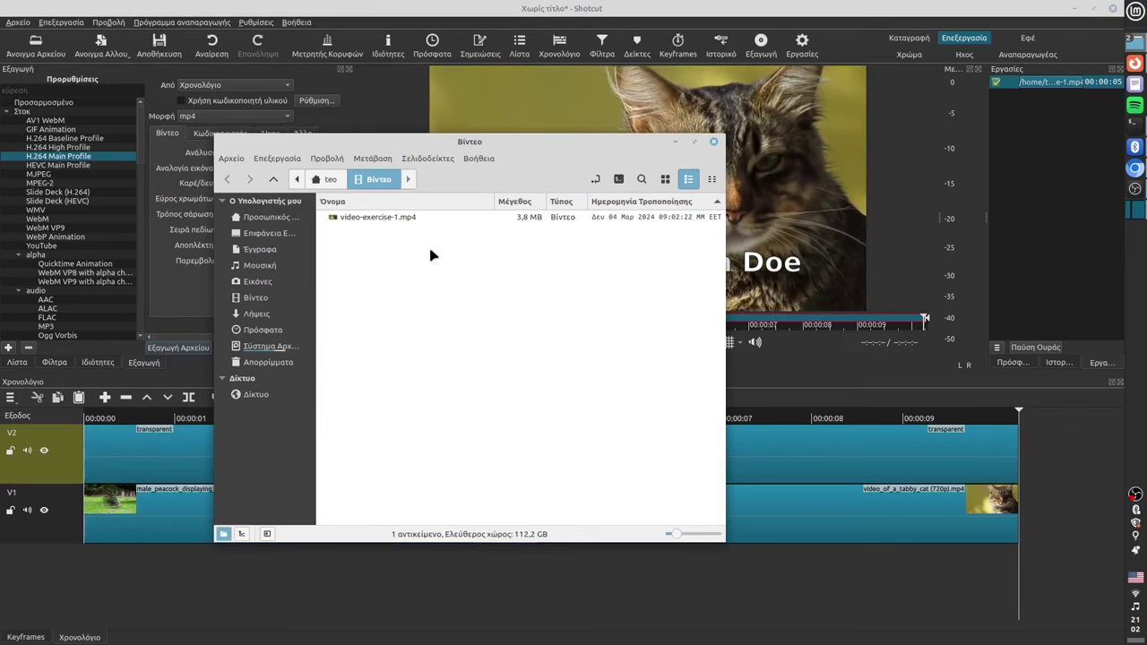
Play video-exercise-1.mp4 in the media player, skip ahead to its last seconds, close the player and minimize the file manager
click(377, 223)
double_click(399, 224)
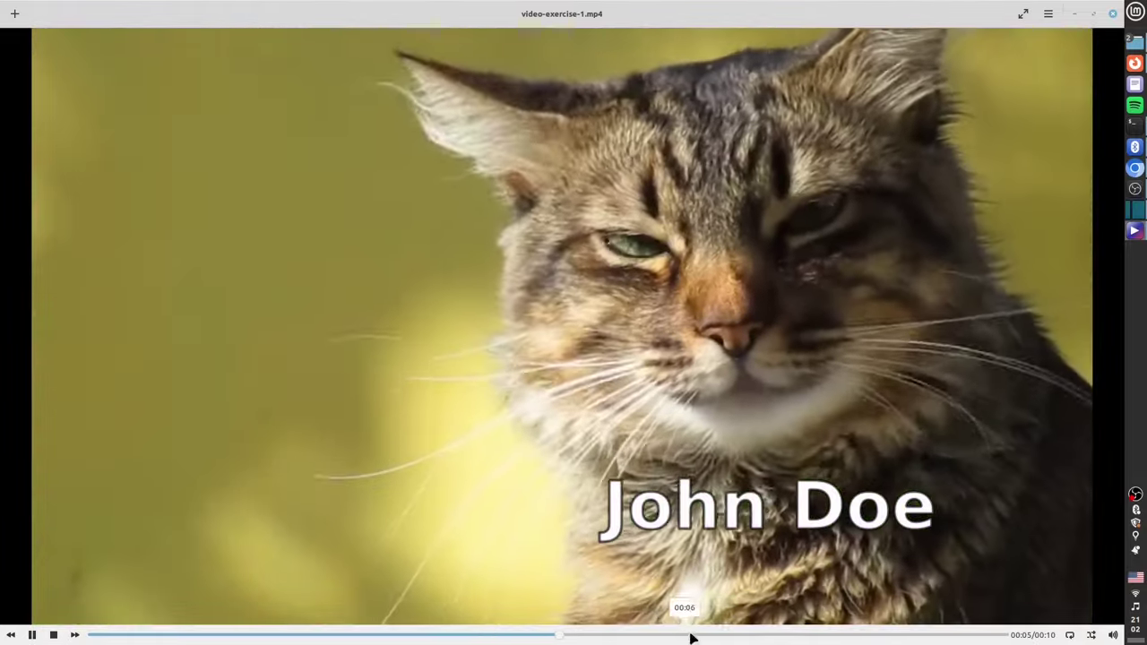
click(823, 637)
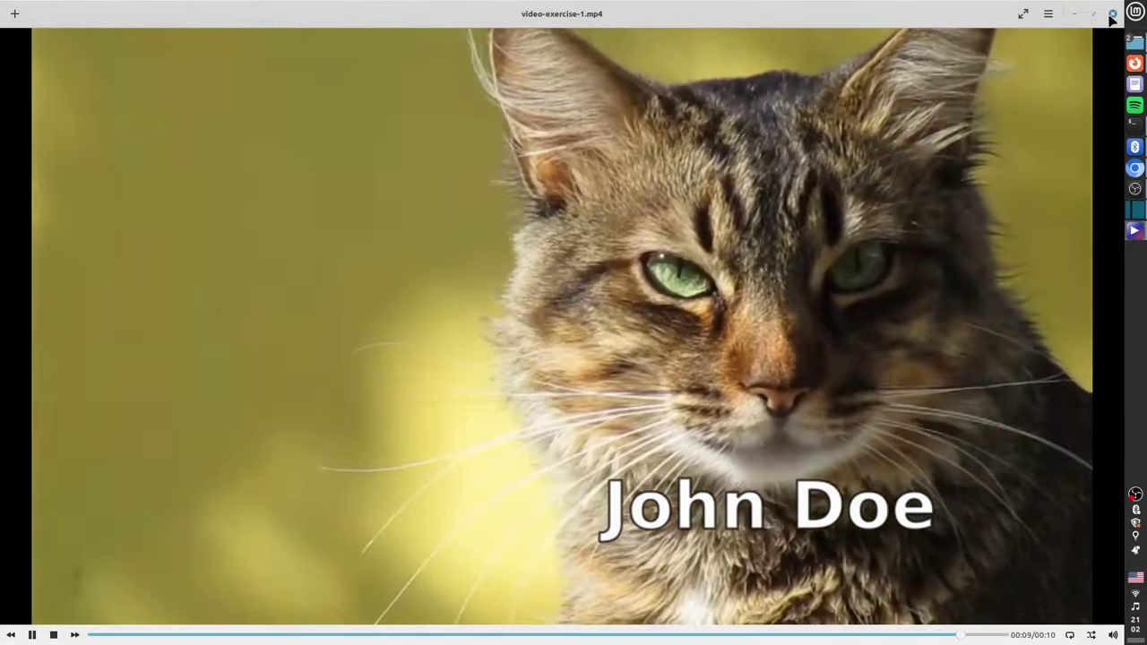
click(1113, 14)
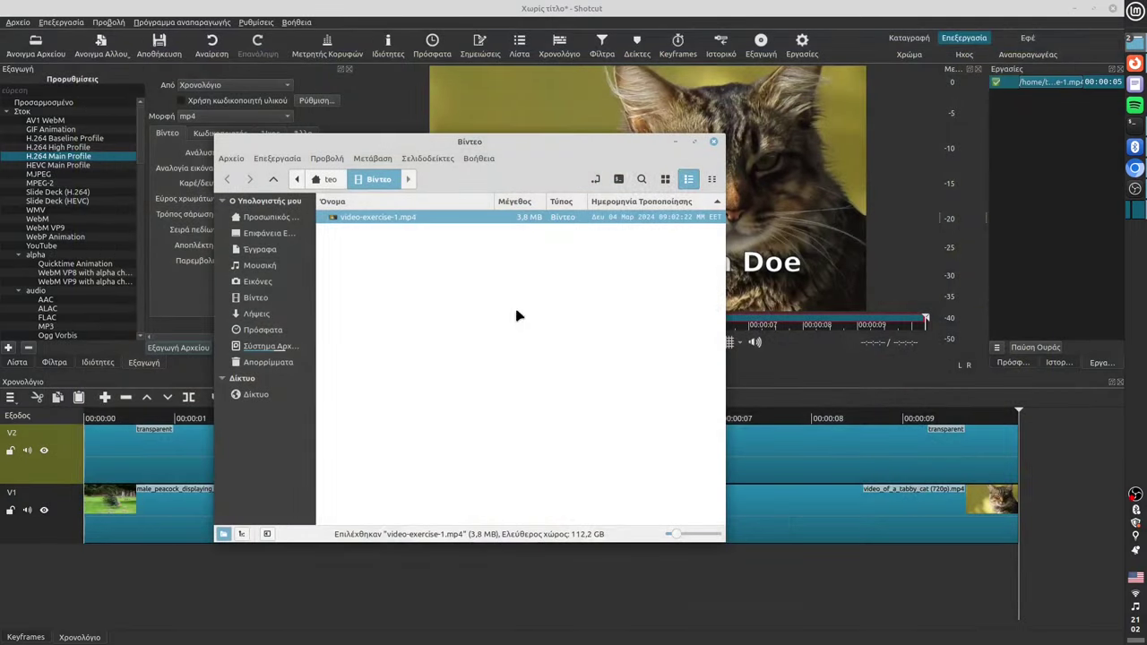
click(675, 144)
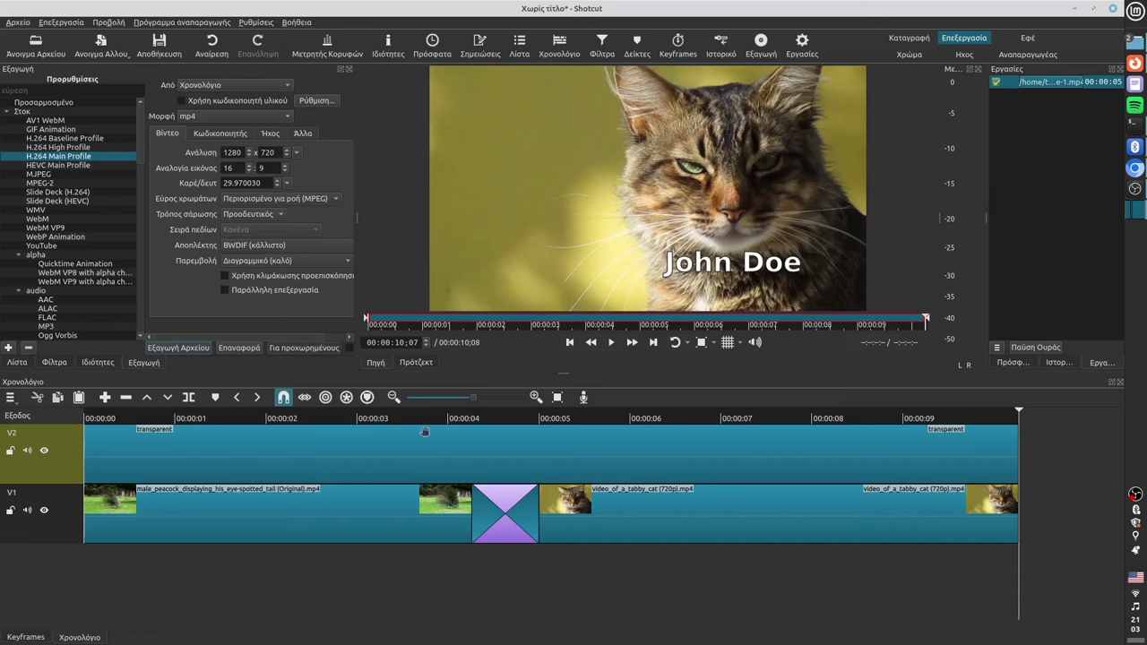
Open the dialog for saving the project as MLT XML and cancel it
click(166, 45)
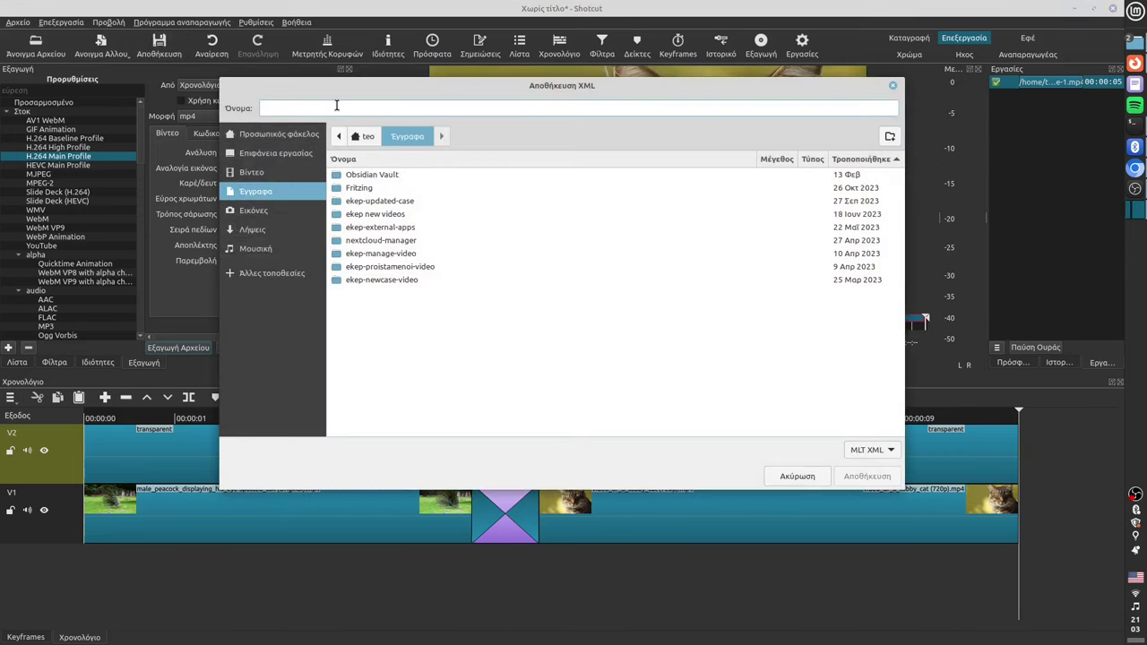
click(794, 480)
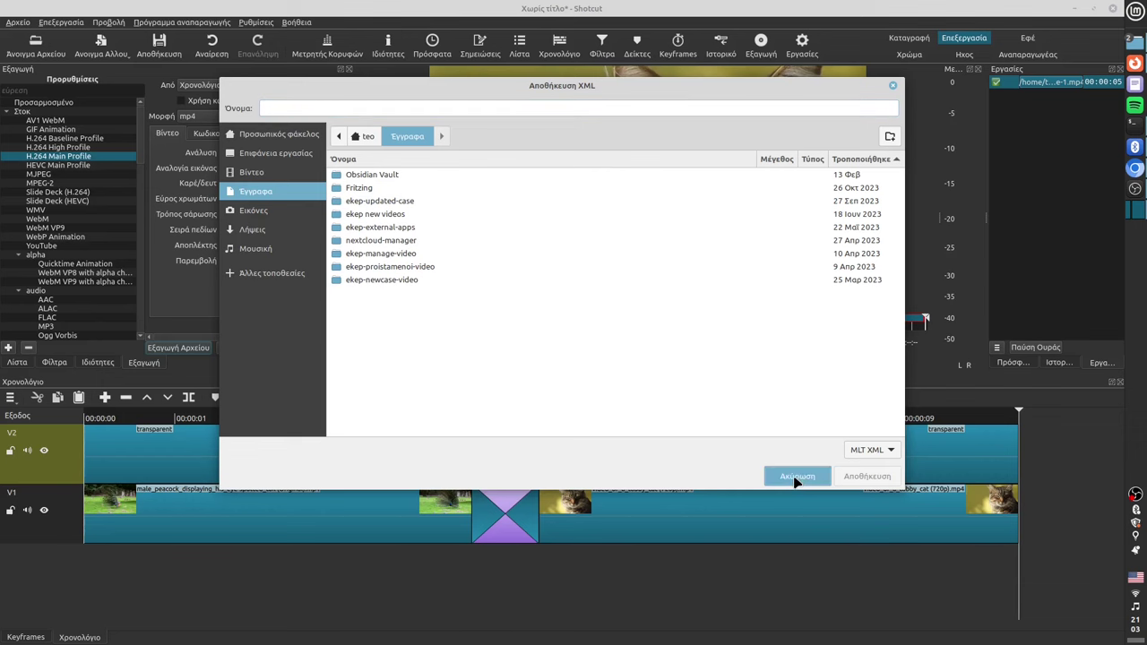